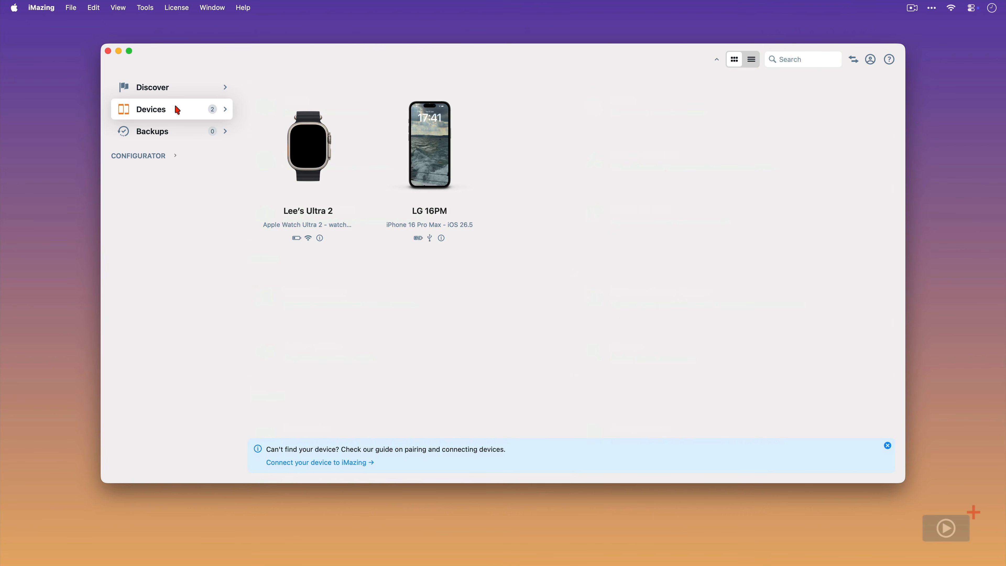
Review the Apple Watch Ultra 2's full device information down to its storage entries and return to the device list.
{"action": "left_click", "coordinate": [328, 147]}
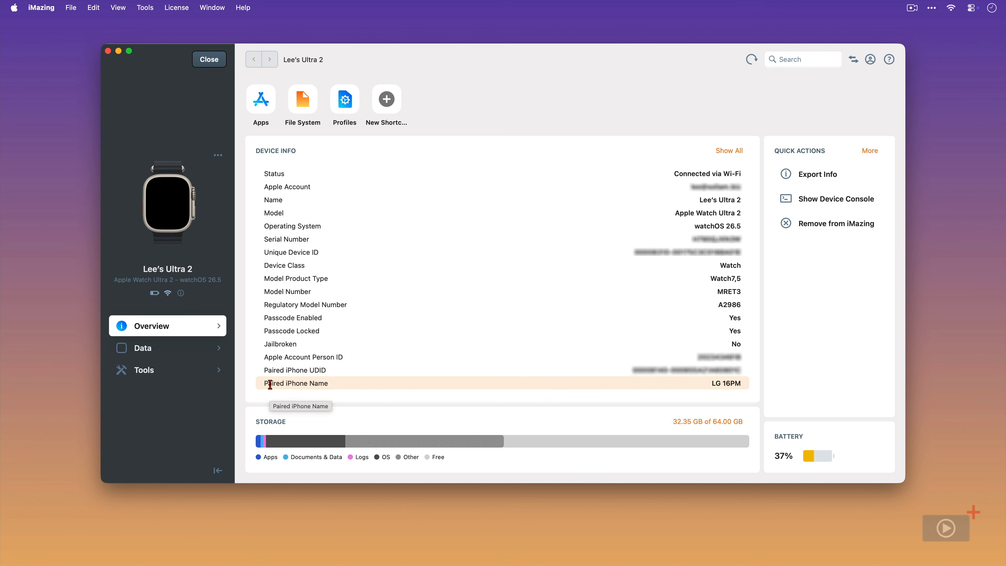
{"action": "scroll", "coordinate": [269, 384], "scroll_direction": "down", "scroll_amount": 5}
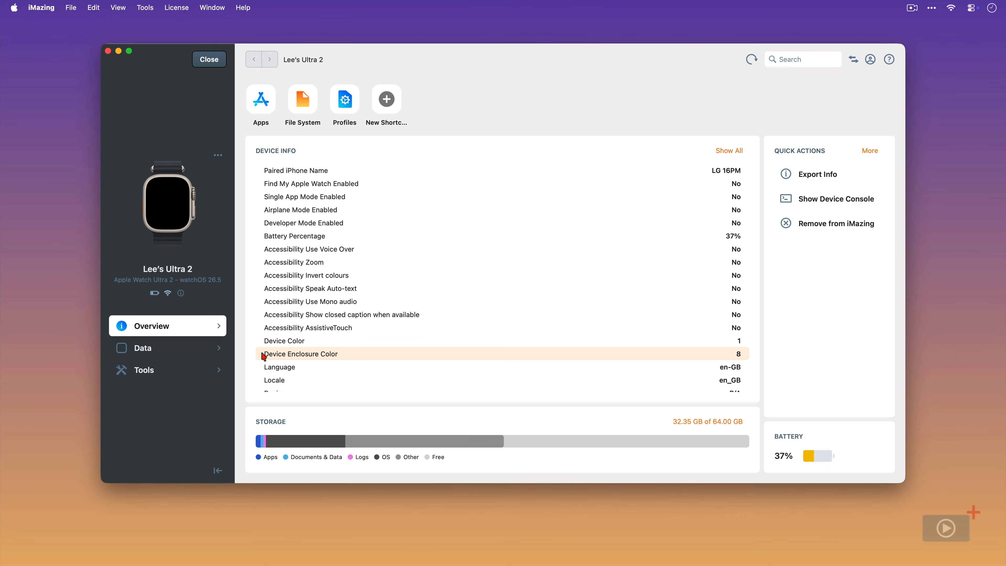
{"action": "scroll", "coordinate": [264, 357], "scroll_direction": "down", "scroll_amount": 15}
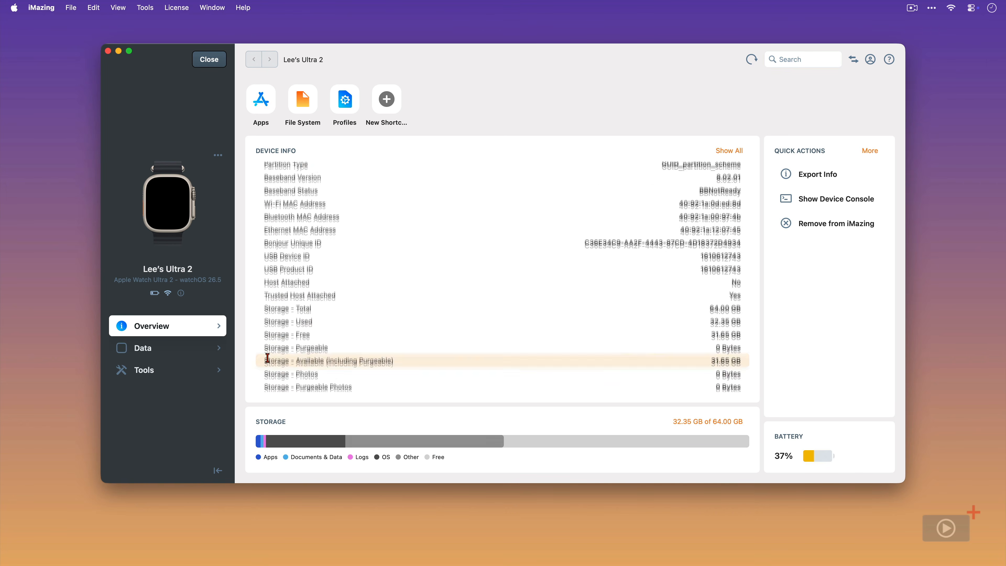
{"action": "scroll", "coordinate": [268, 358], "scroll_direction": "down", "scroll_amount": 10}
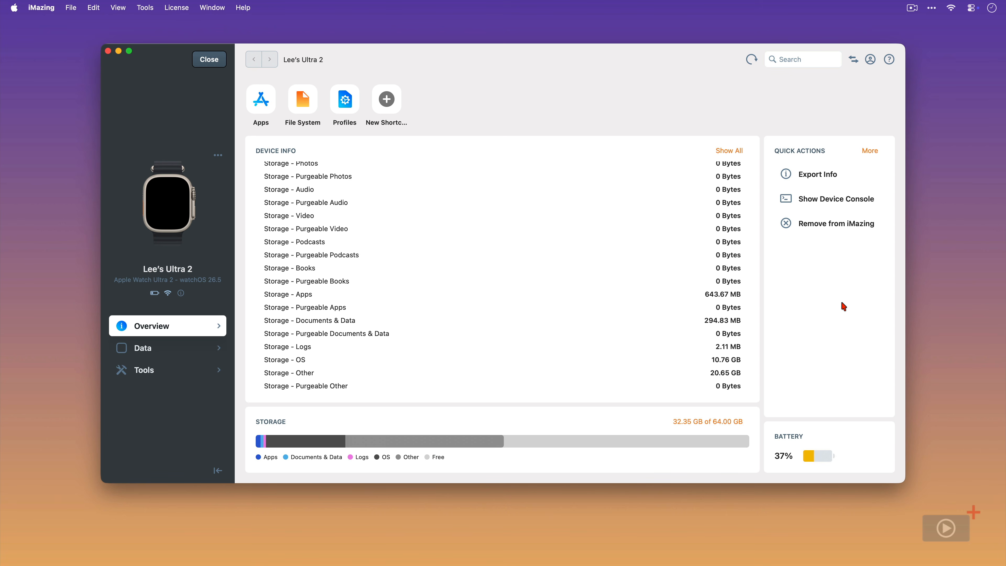
{"action": "left_click", "coordinate": [206, 60]}
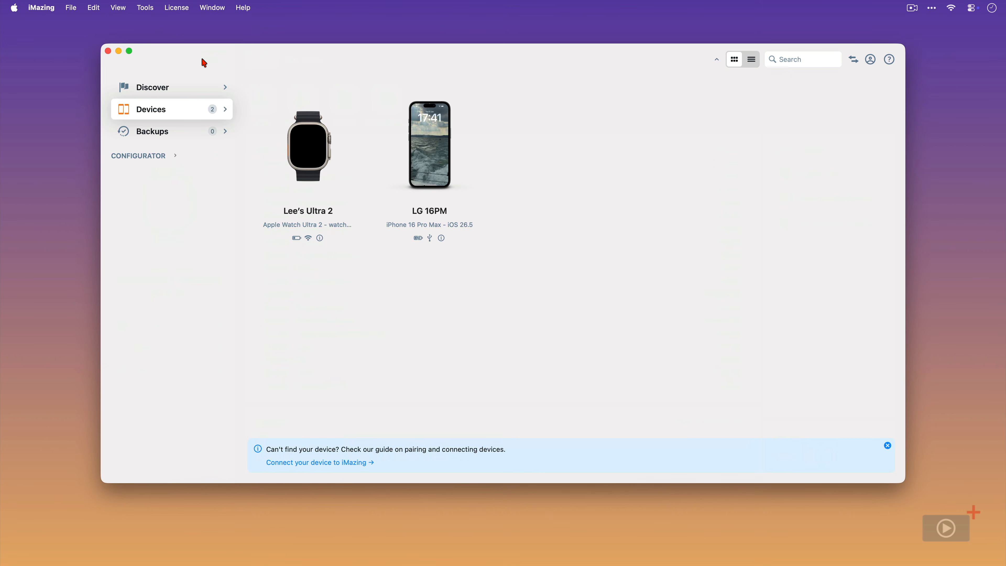
Review the LG 16PM iPhone's device information and its available quick actions.
{"action": "left_click", "coordinate": [430, 151]}
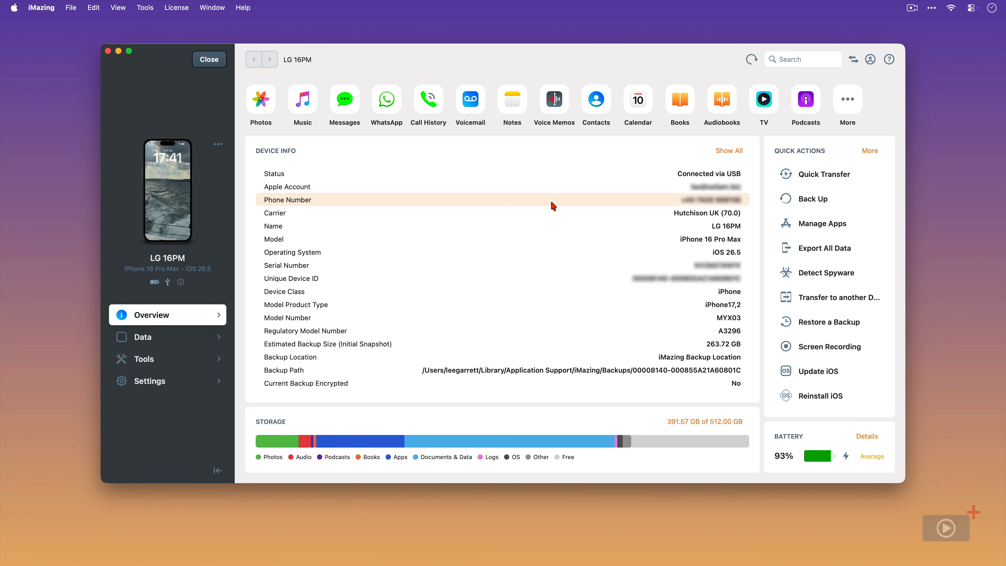
{"action": "scroll", "coordinate": [551, 202], "scroll_direction": "down", "scroll_amount": 10}
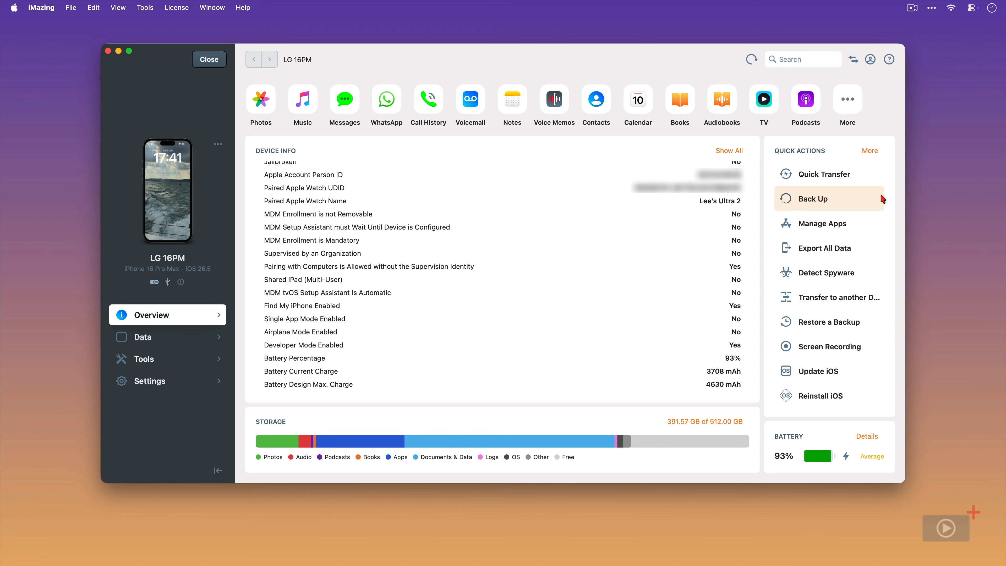
{"action": "scroll", "coordinate": [883, 199], "scroll_direction": "down", "scroll_amount": 10}
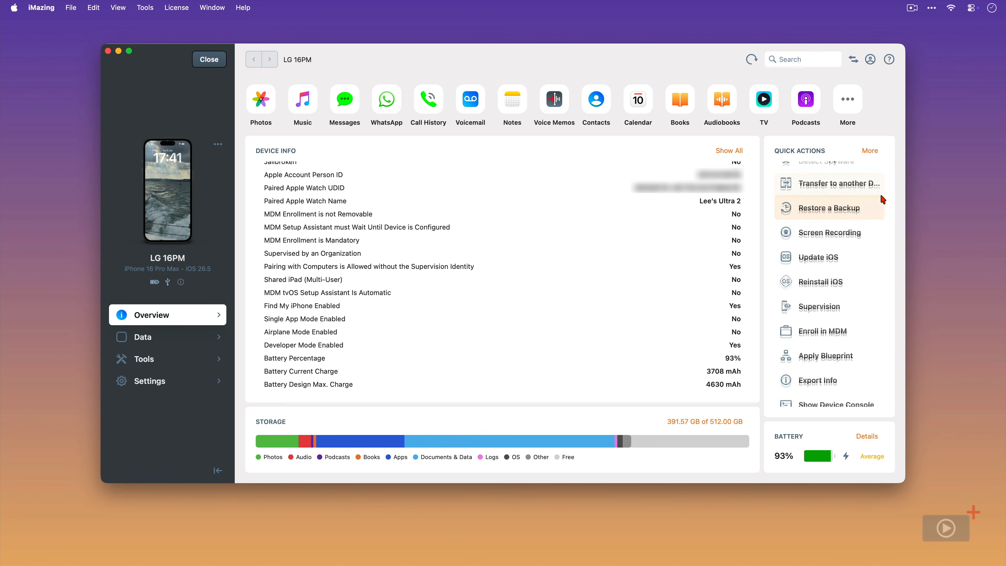
{"action": "scroll", "coordinate": [882, 199], "scroll_direction": "down", "scroll_amount": 2}
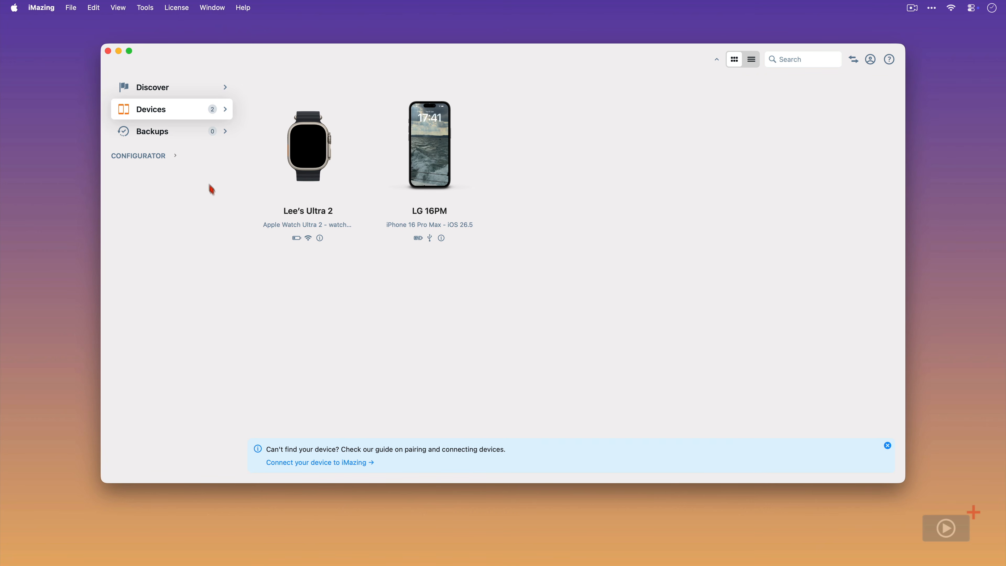
Begin a new backup from the backups section and select the LG 16PM iPhone as the device.
{"action": "left_click", "coordinate": [180, 135]}
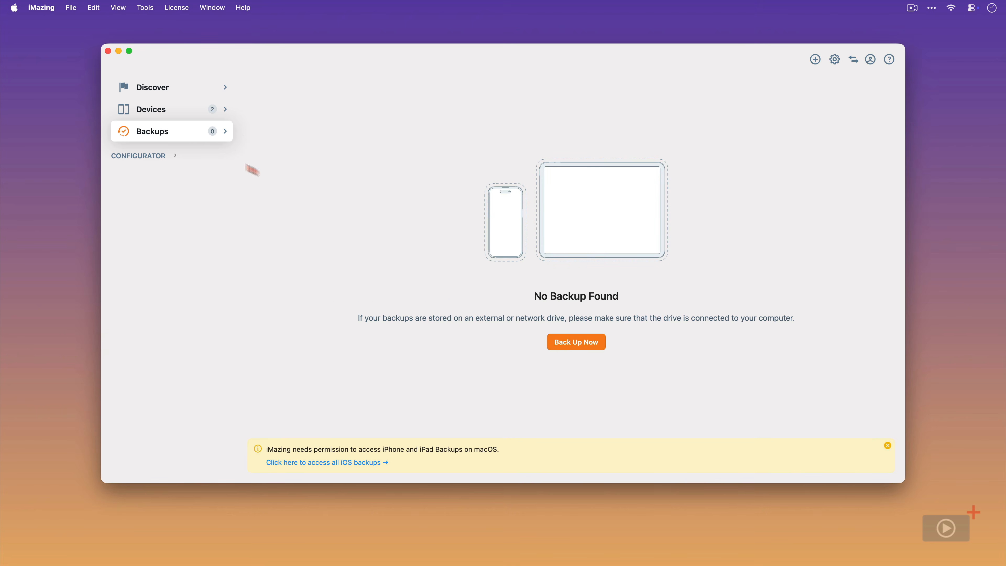
{"action": "left_click", "coordinate": [581, 342]}
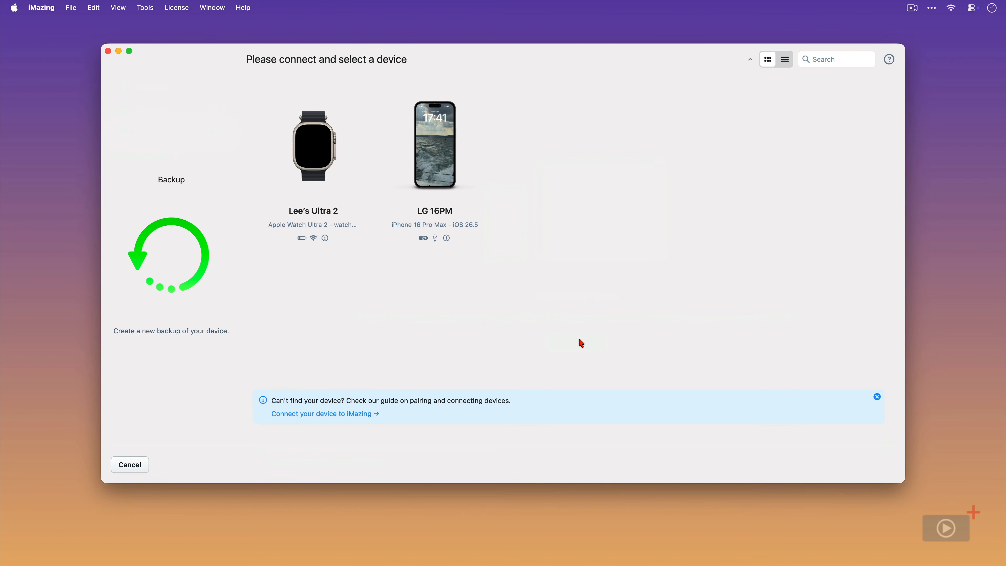
{"action": "left_click", "coordinate": [451, 169]}
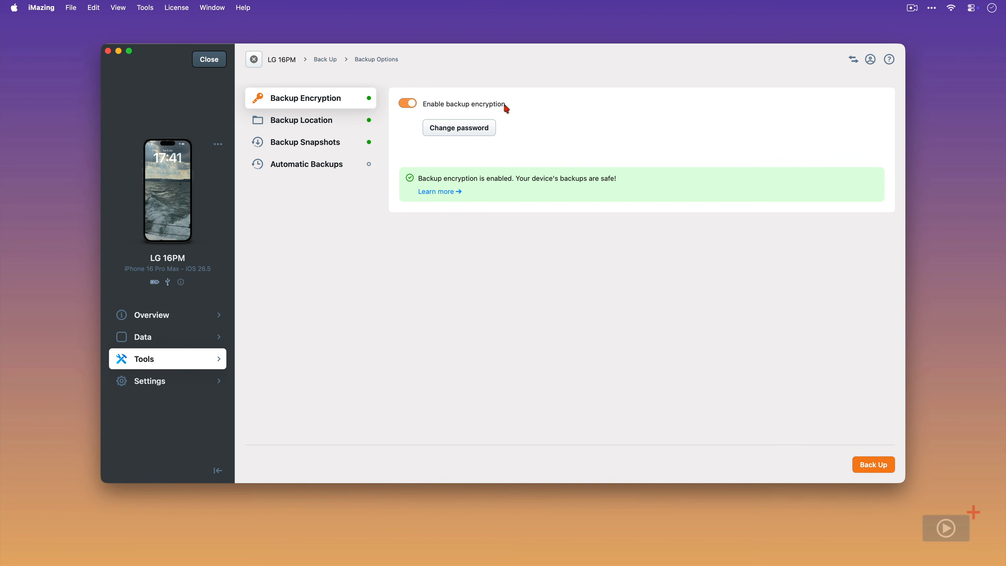
Turn backup encryption off with the remembered backup password, and turn it back on by entering and verifying a new backup password.
{"action": "left_click", "coordinate": [412, 104]}
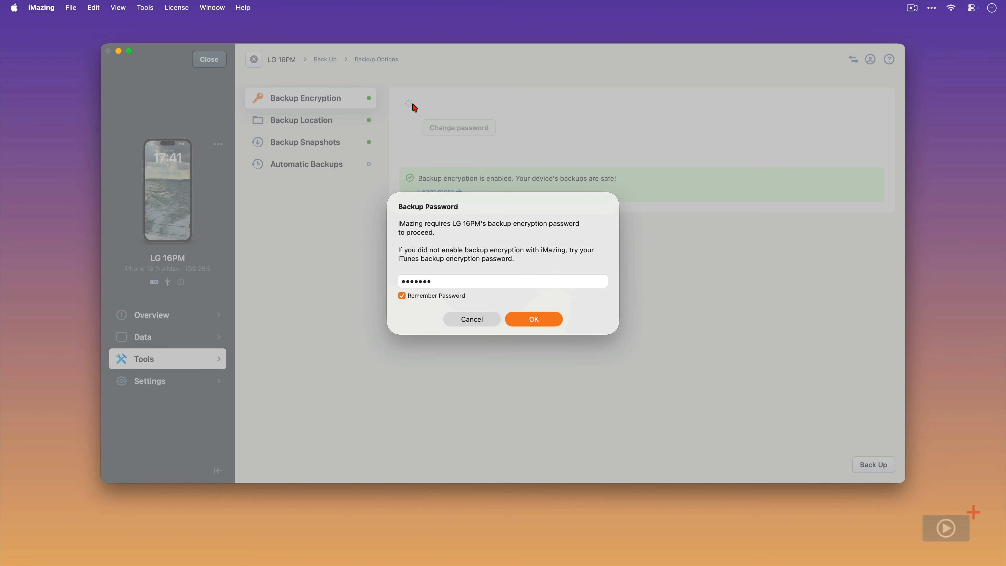
{"action": "left_click", "coordinate": [522, 320]}
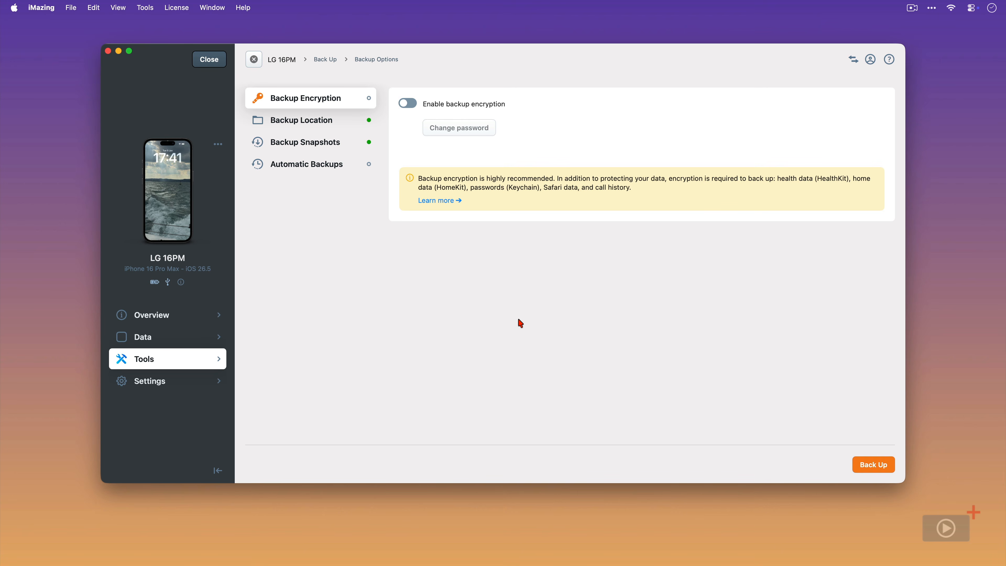
{"action": "left_click", "coordinate": [409, 104]}
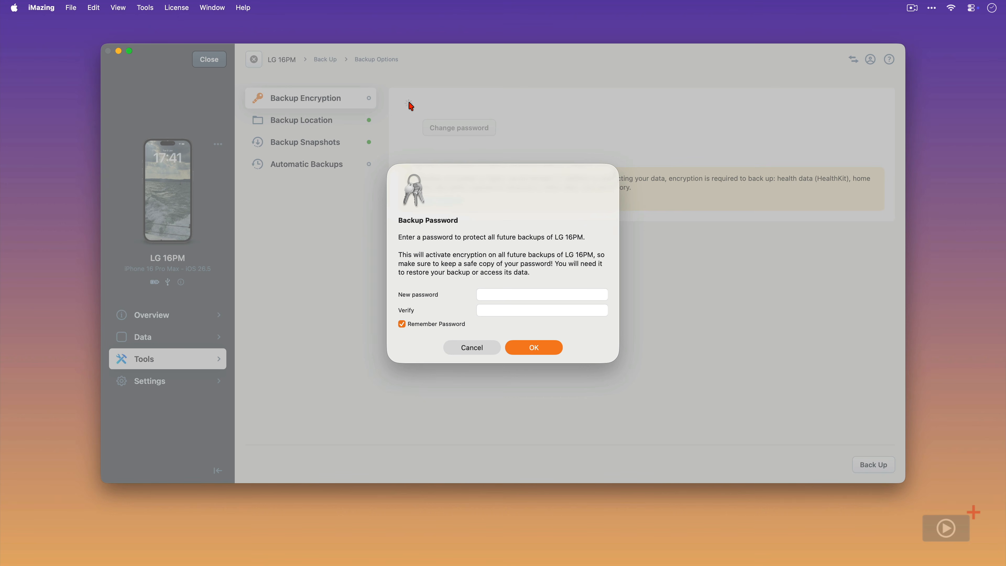
{"action": "left_click", "coordinate": [525, 295]}
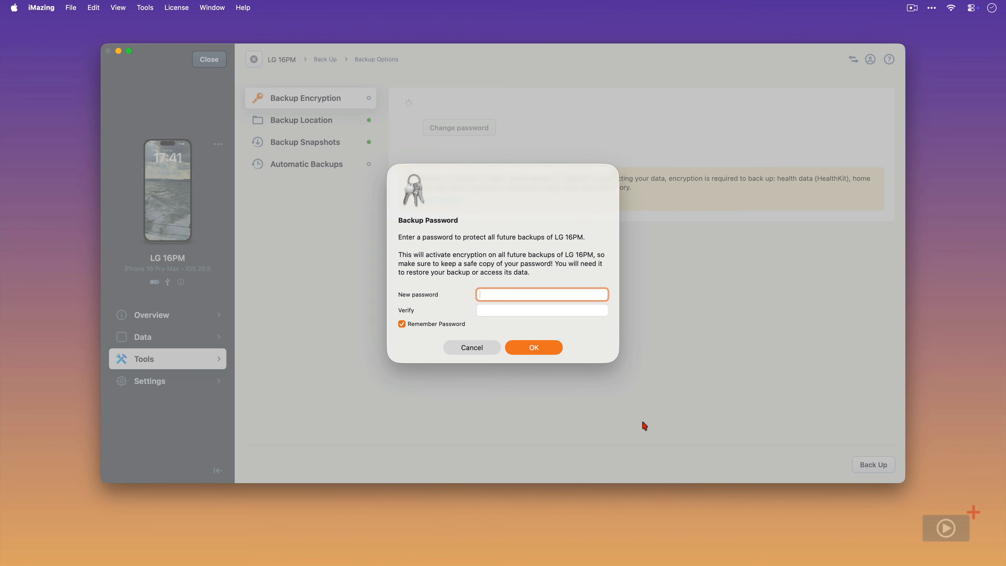
{"action": "type", "text": "•••••••"}
{"action": "key", "text": "Tab"}
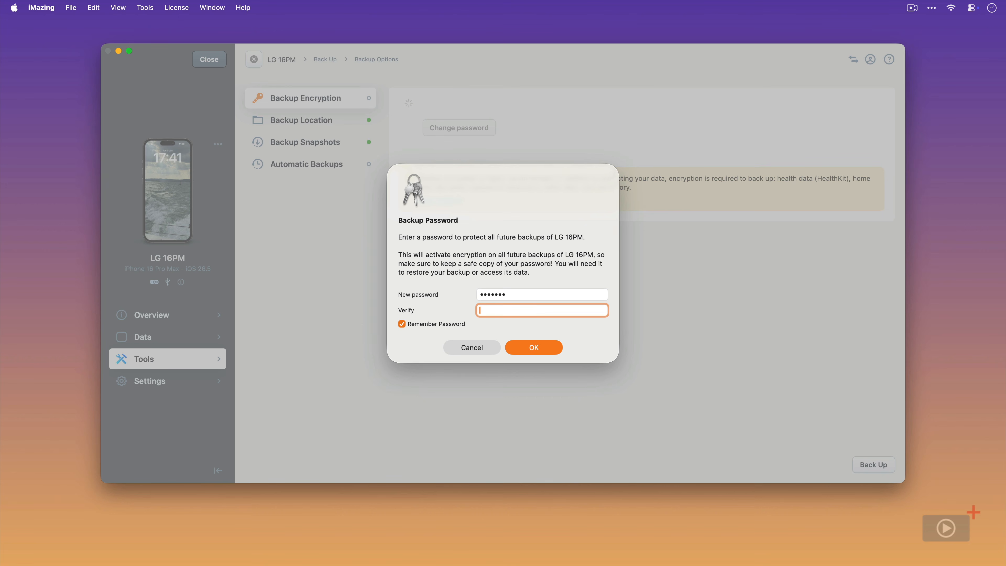
{"action": "type", "text": "•••••••"}
{"action": "key", "text": "Return"}
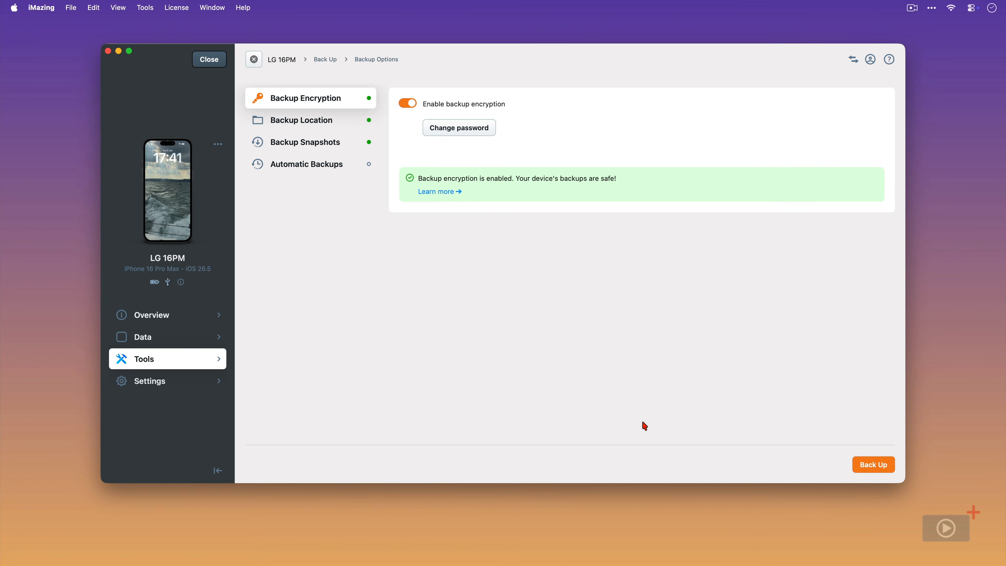
Examine the backup location settings and preferences, including the folder chooser for adding another backup location.
{"action": "left_click", "coordinate": [338, 122]}
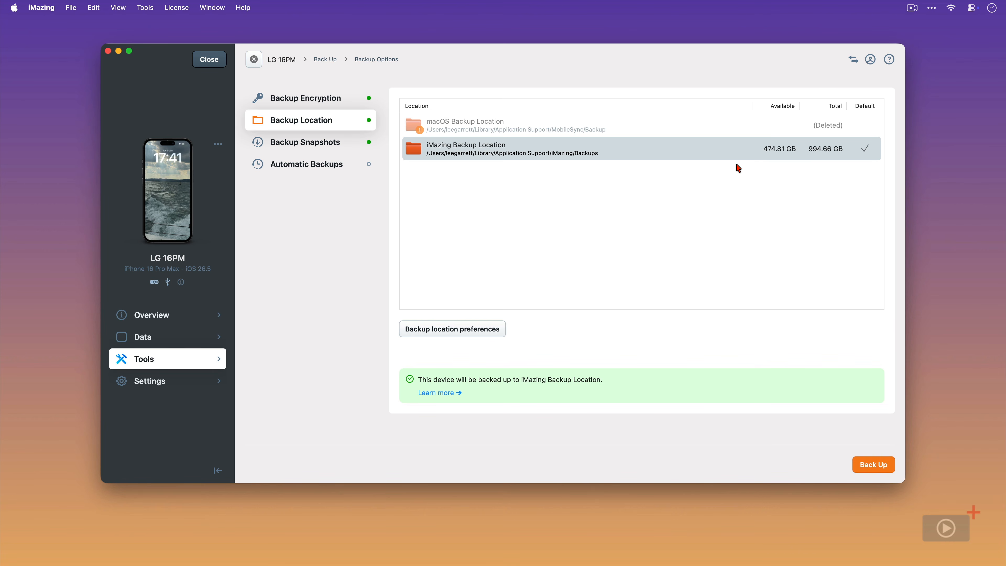
{"action": "left_click", "coordinate": [490, 328]}
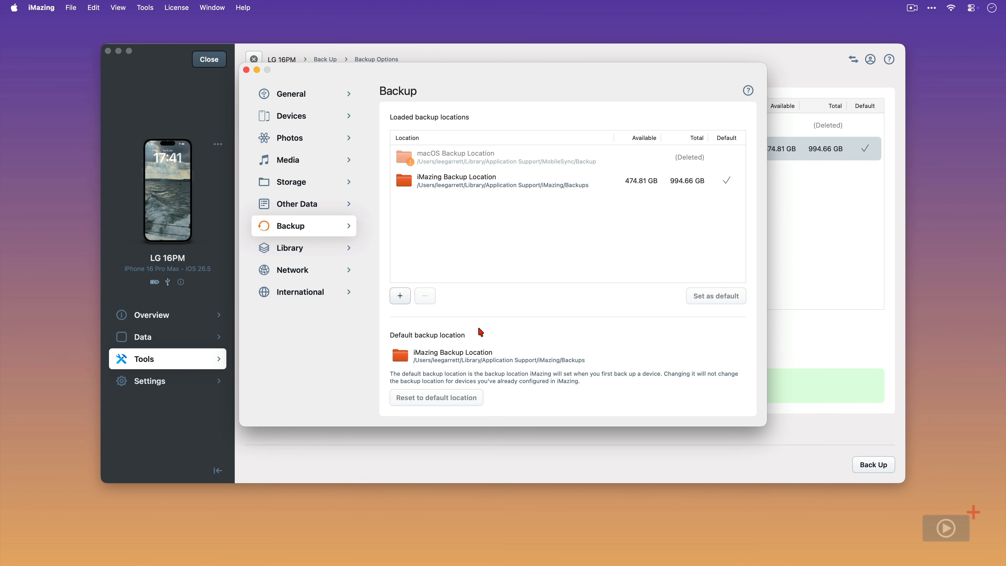
{"action": "left_click", "coordinate": [400, 296]}
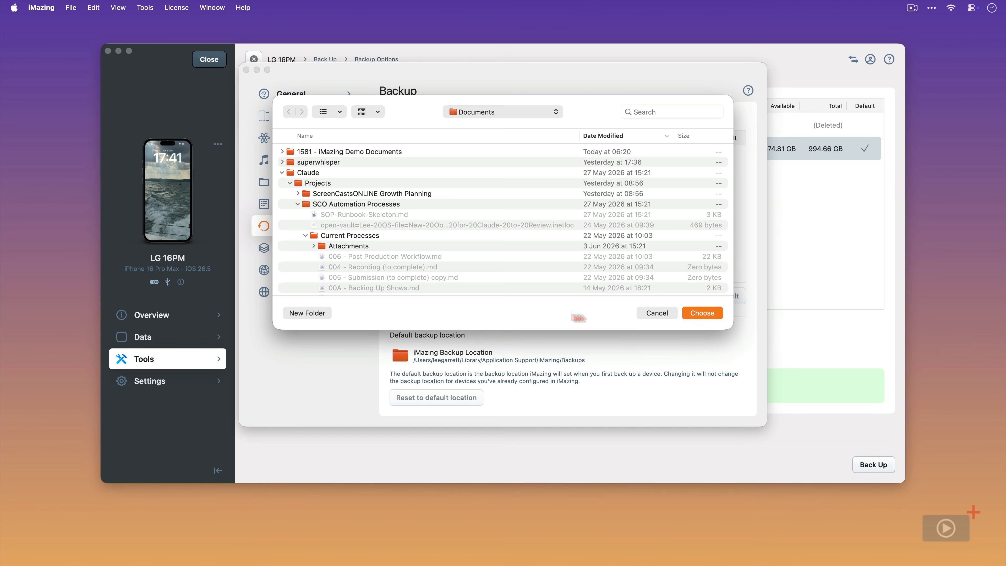
{"action": "left_click", "coordinate": [644, 314]}
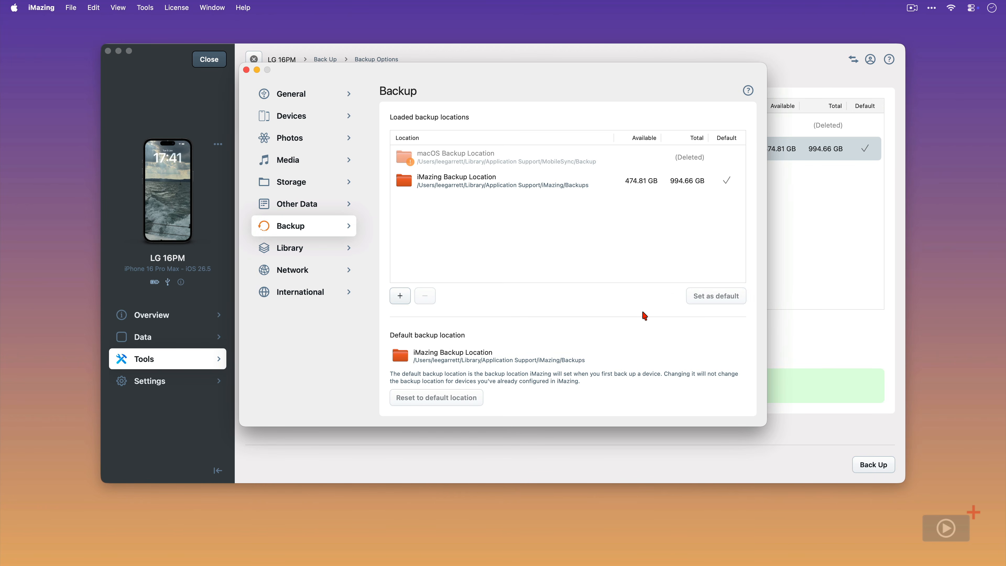
{"action": "key", "text": "super+w"}
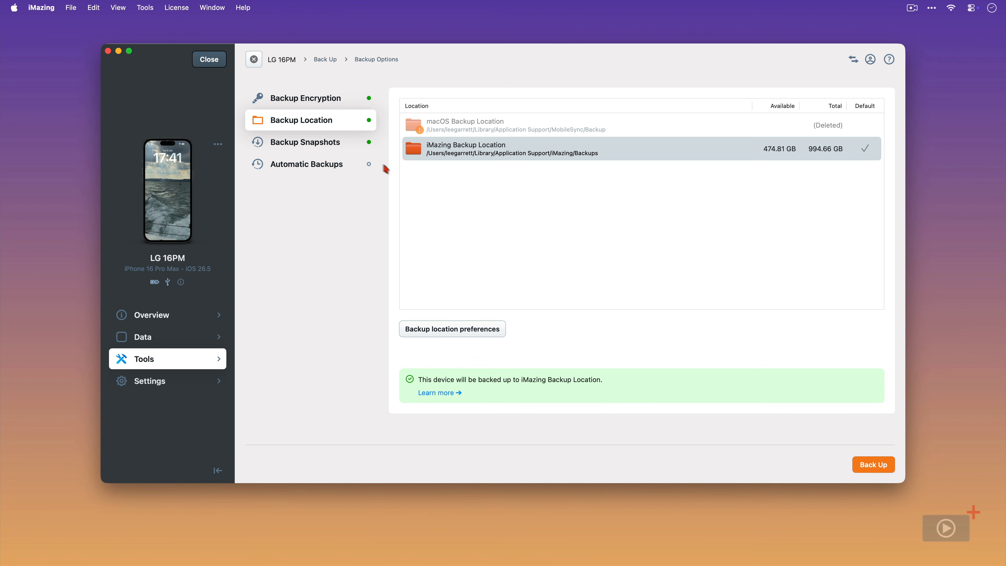
Limit automatic deletion to backup snapshots older than 2 weeks and save the changed snapshot settings.
{"action": "left_click", "coordinate": [343, 144]}
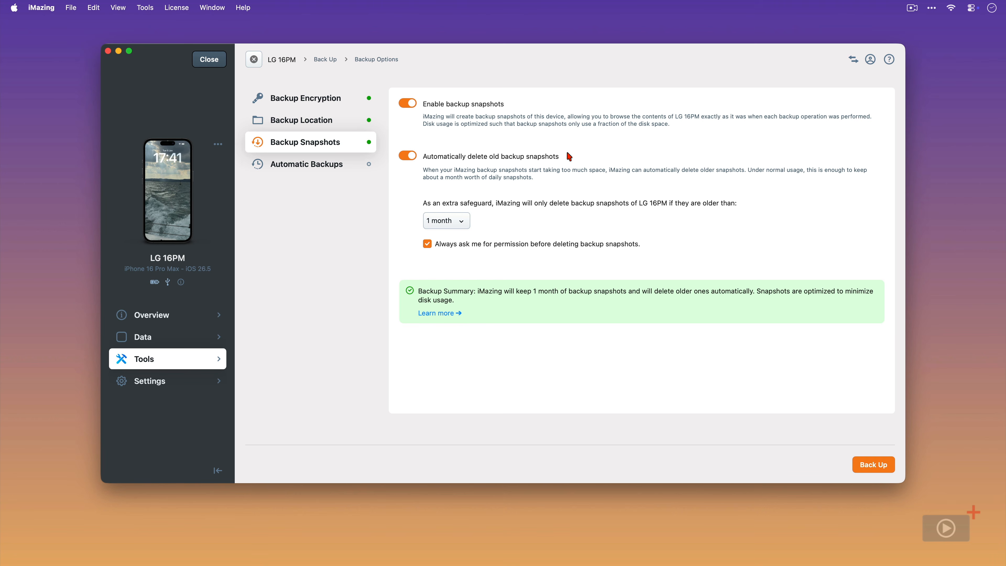
{"action": "left_click", "coordinate": [466, 221]}
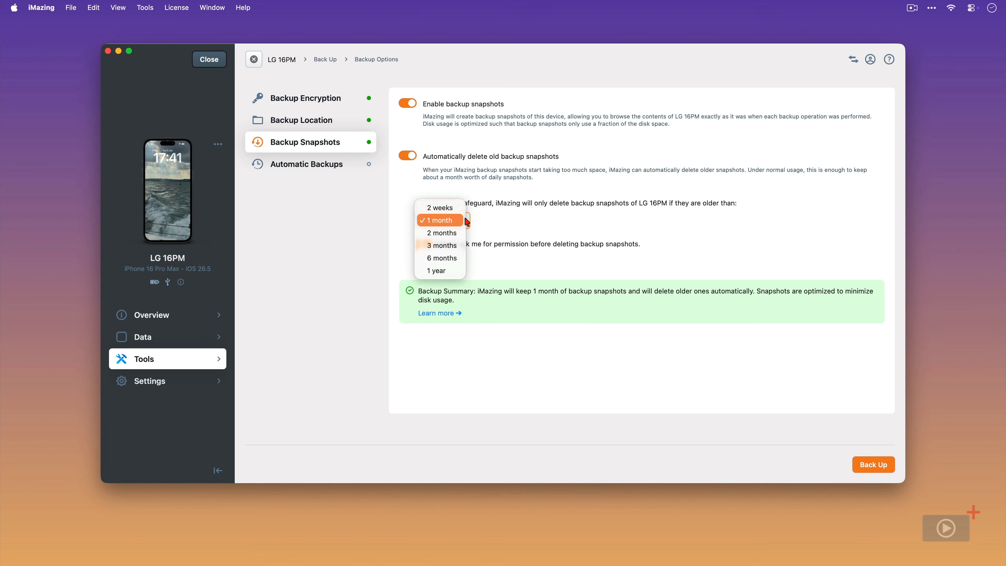
{"action": "left_click", "coordinate": [522, 222]}
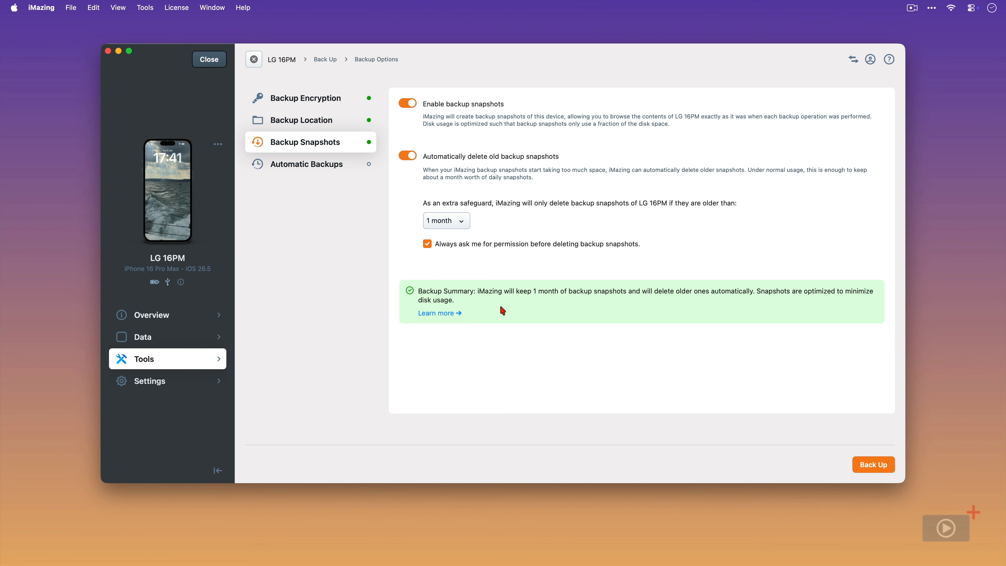
{"action": "left_click", "coordinate": [463, 221]}
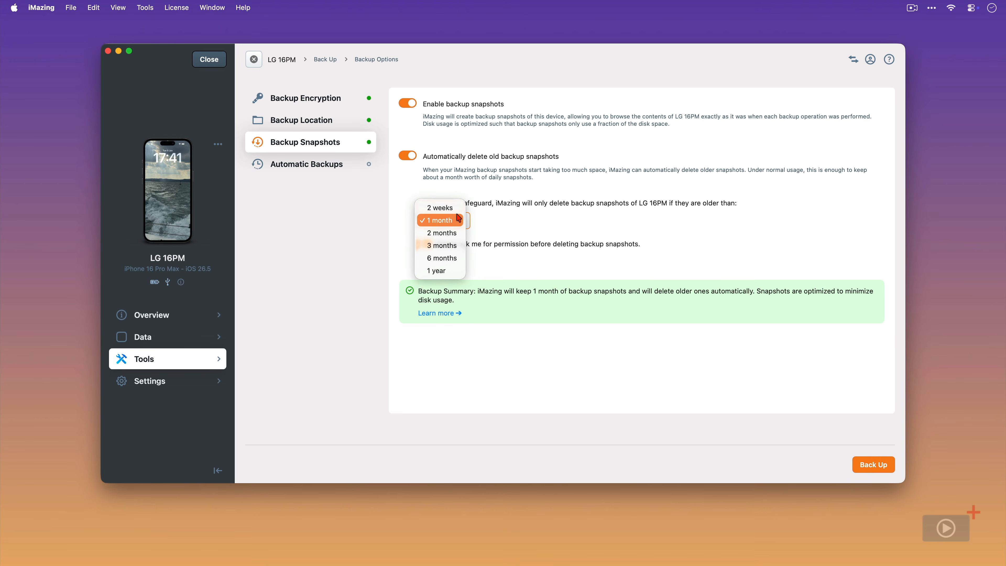
{"action": "left_click", "coordinate": [456, 212]}
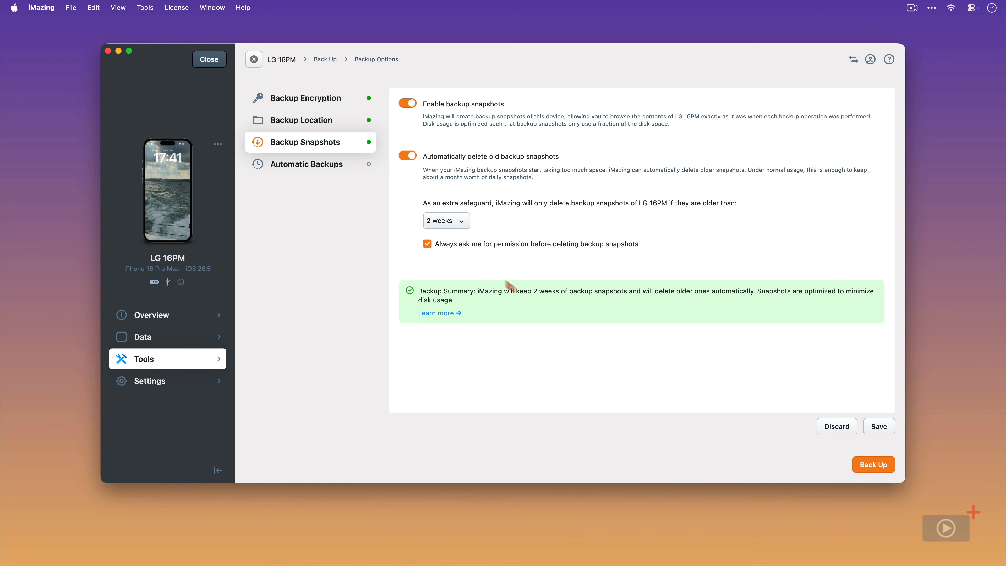
{"action": "left_click", "coordinate": [308, 167]}
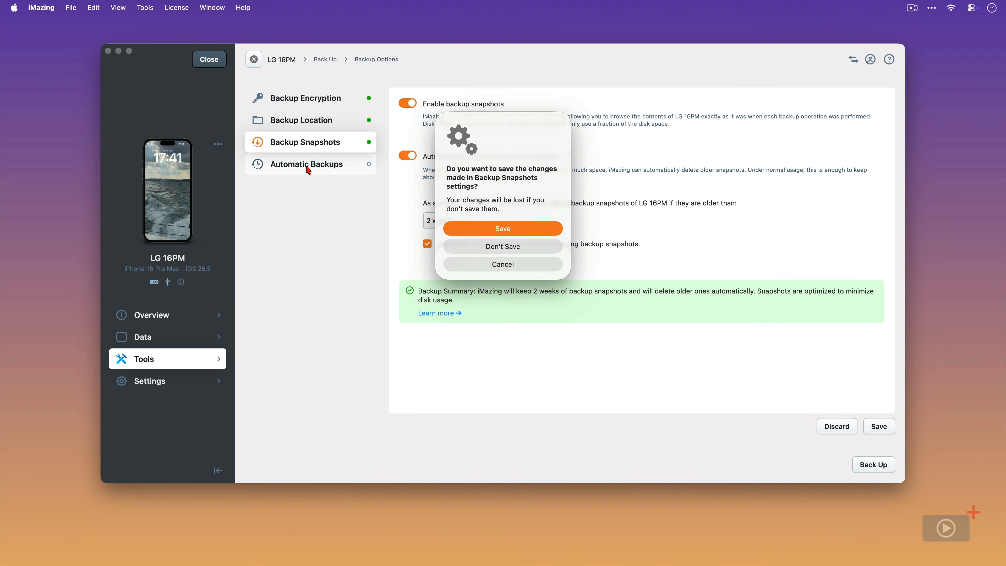
{"action": "left_click", "coordinate": [455, 228]}
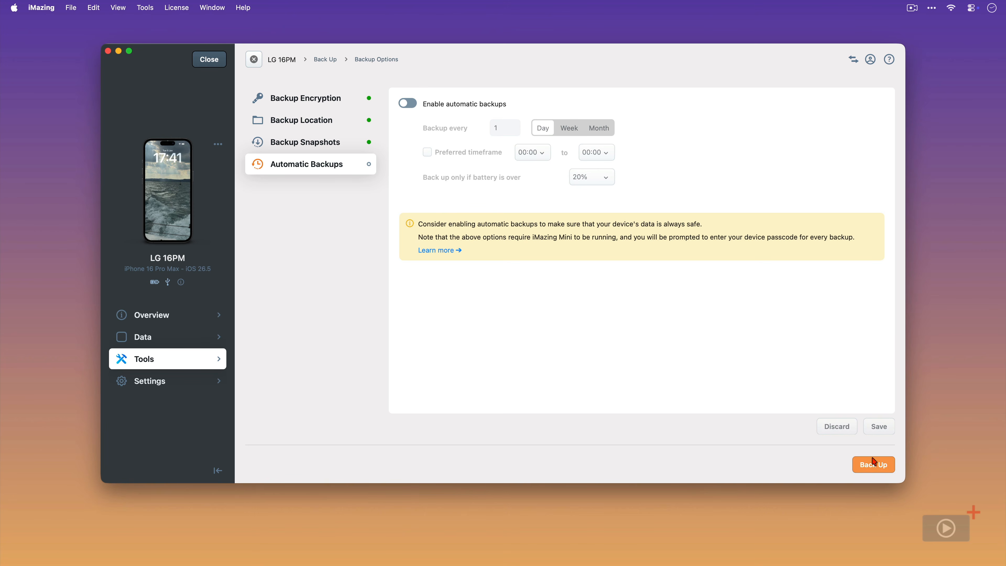
Back up the LG 16PM iPhone and open the resulting backup from the backups list.
{"action": "left_click", "coordinate": [877, 465]}
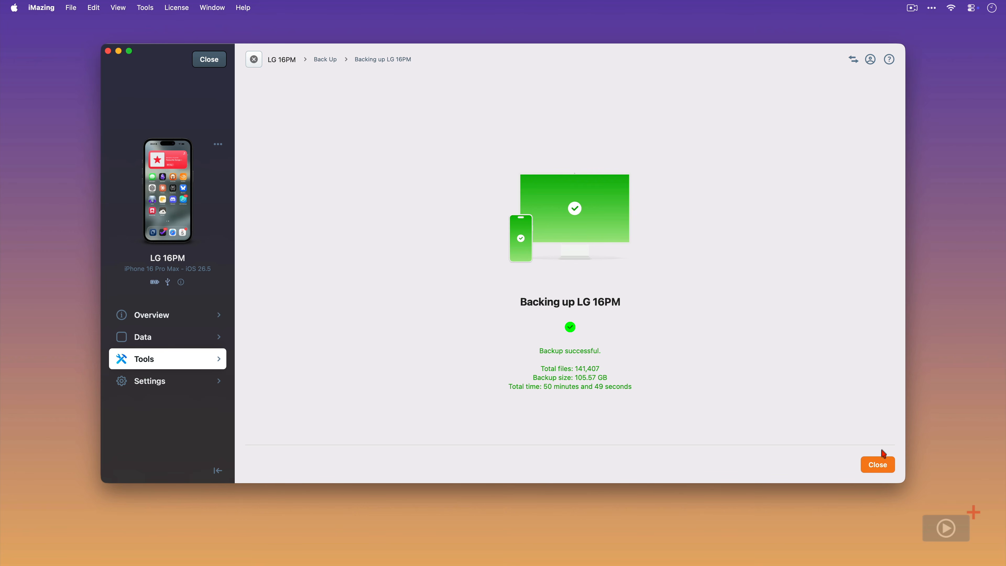
{"action": "left_click", "coordinate": [881, 465]}
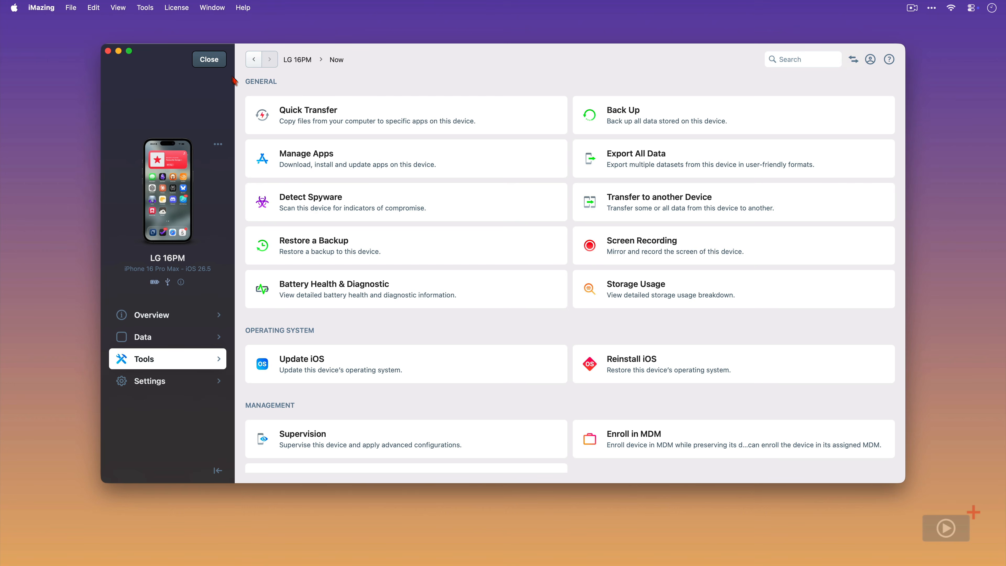
{"action": "left_click", "coordinate": [214, 63]}
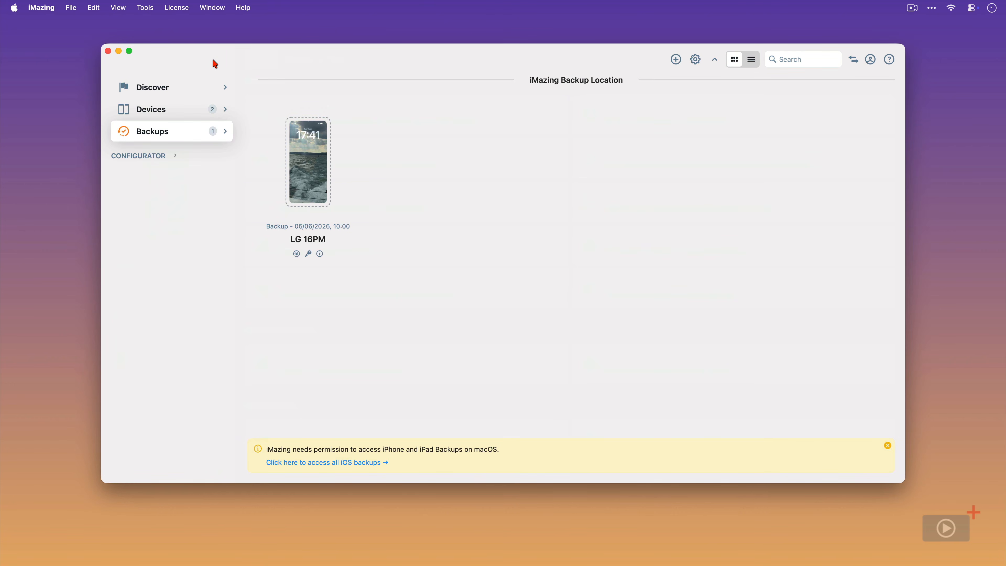
{"action": "mouse_move", "coordinate": [262, 257]}
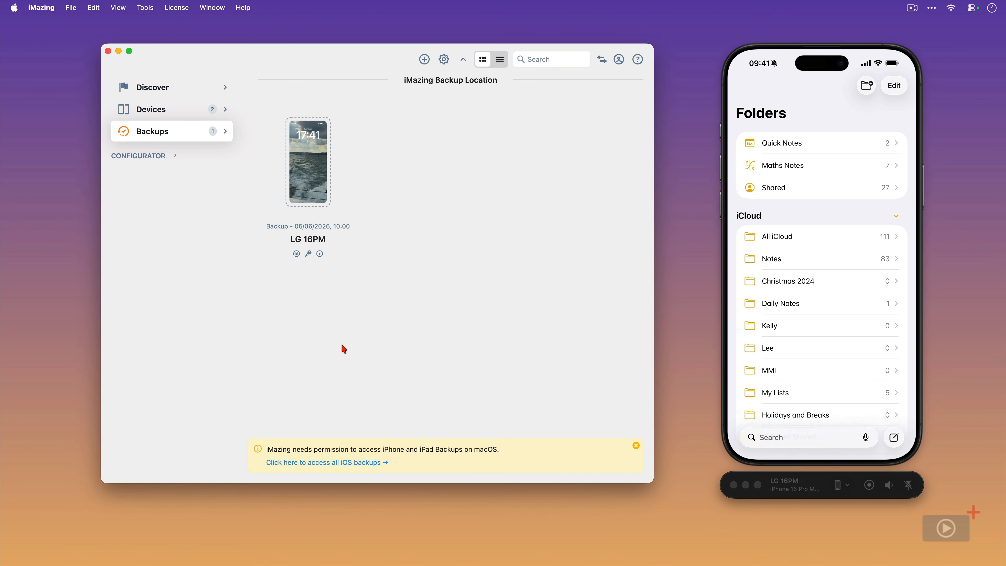
{"action": "double_click", "coordinate": [307, 175]}
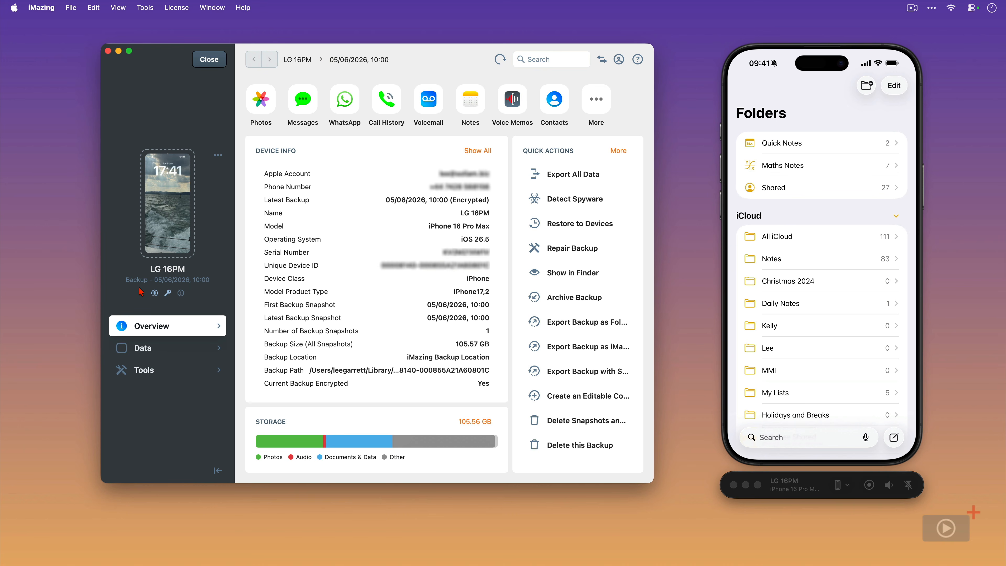
Open the notes stored in the 05/06/2026, 10:00 backup and widen the folder column to show longer folder names.
{"action": "left_click", "coordinate": [473, 104]}
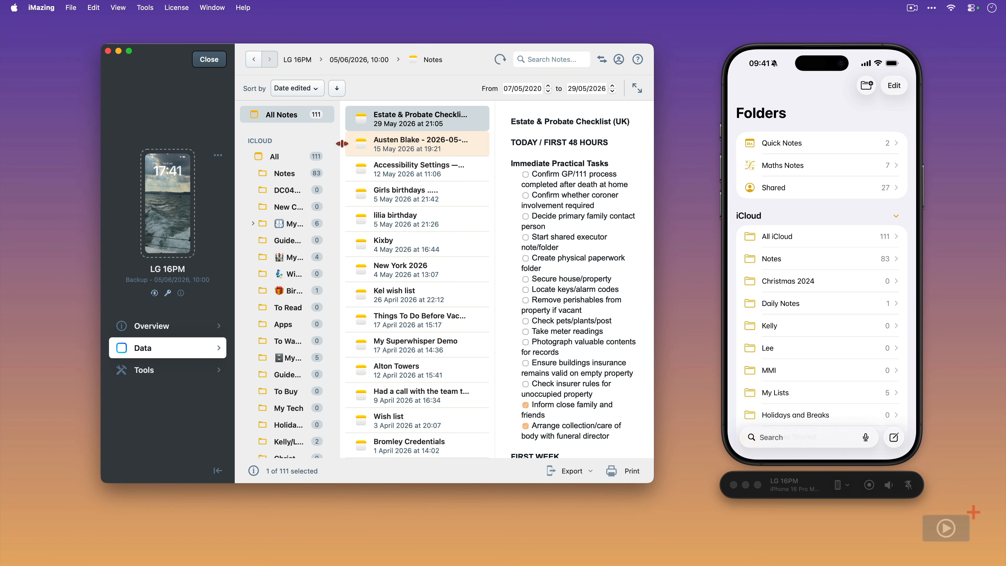
{"action": "left_click_drag", "start_coordinate": [341, 144], "coordinate": [370, 149]}
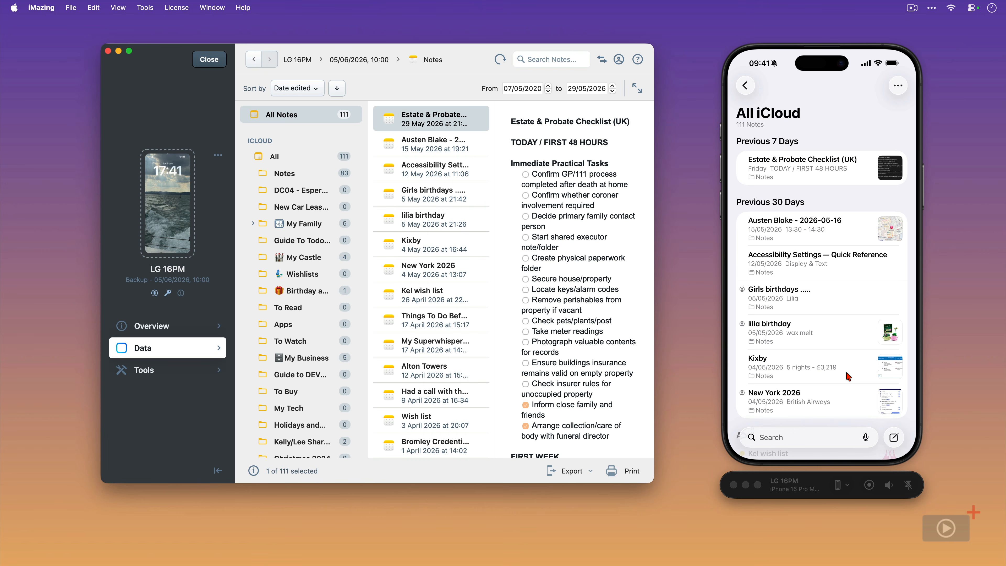
On the mirrored iPhone, delete the Kixby note and create a note titled "SCO Demo" with the text "Just some demo text".
{"action": "scroll", "coordinate": [847, 376], "scroll_direction": "right", "scroll_amount": 5}
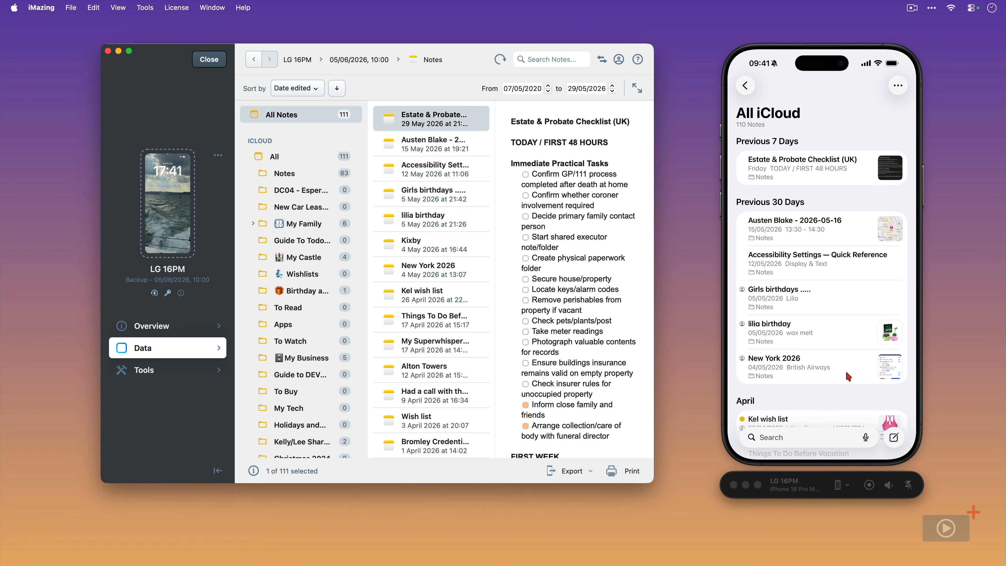
{"action": "key", "text": "super+n"}
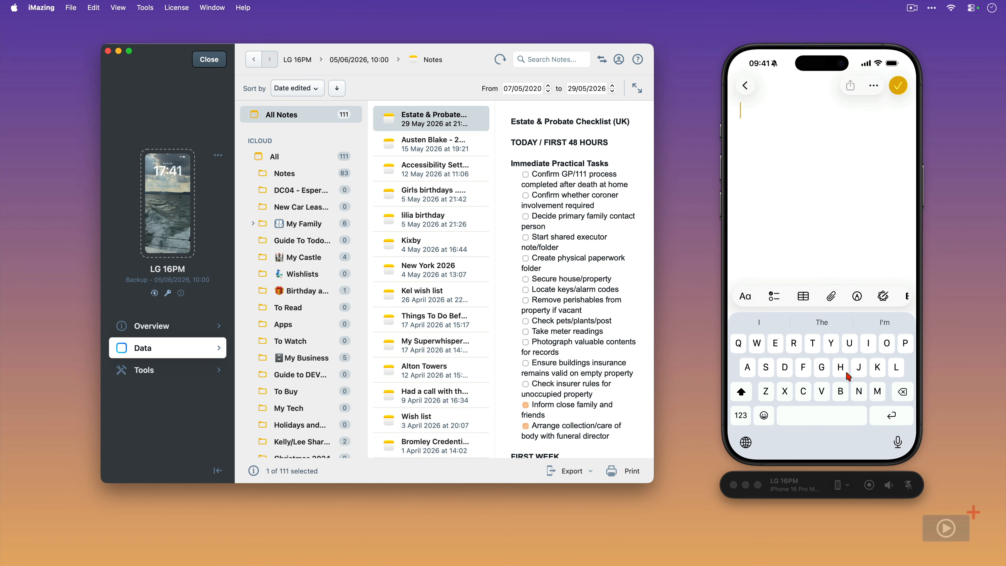
{"action": "type", "text": "SC"}
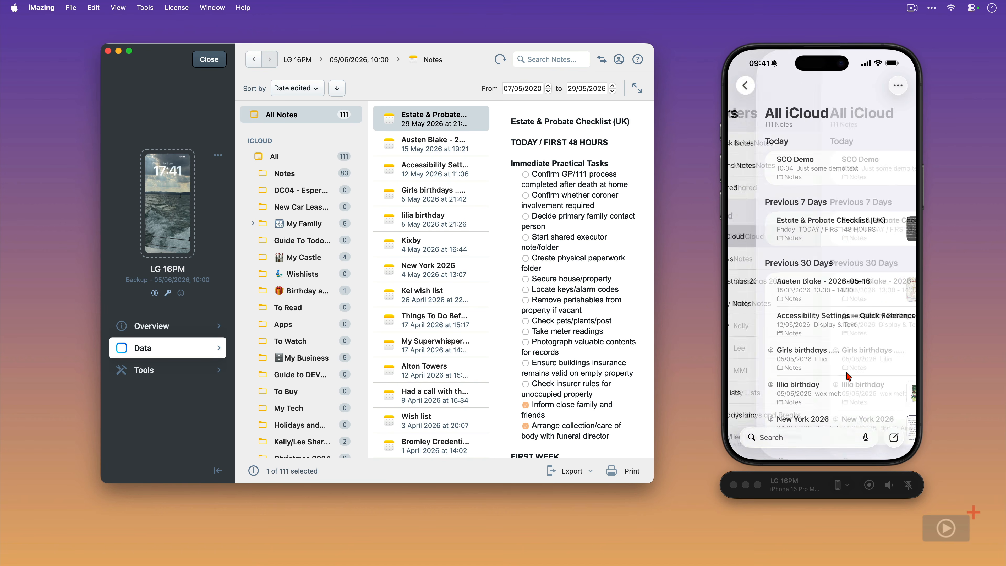
Delete the My Lists folder and all its notes from the iCloud folders on the mirrored iPhone.
{"action": "scroll", "coordinate": [847, 375], "scroll_direction": "down", "scroll_amount": 5}
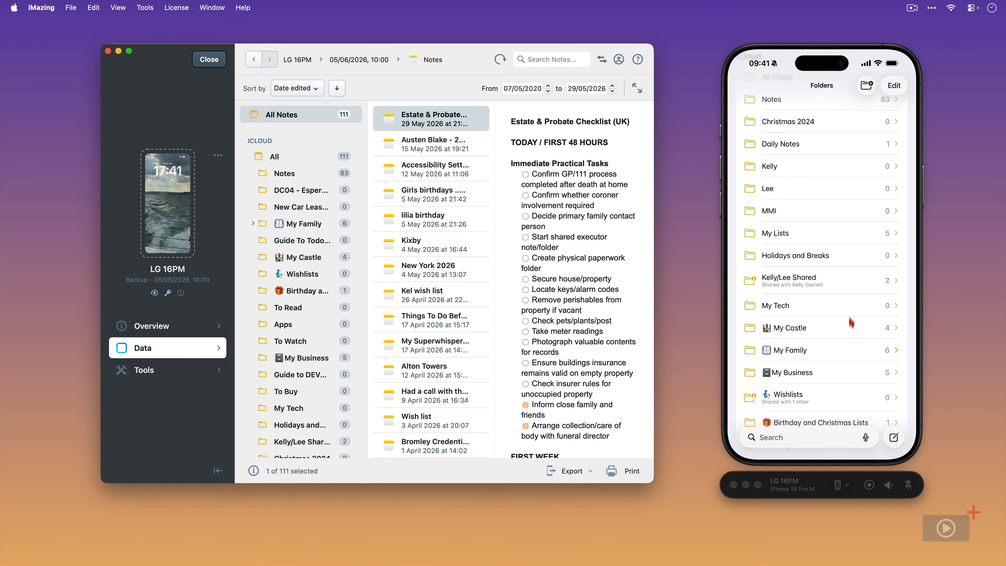
{"action": "scroll", "coordinate": [859, 235], "scroll_direction": "right", "scroll_amount": 3}
{"action": "left_click", "coordinate": [860, 238]}
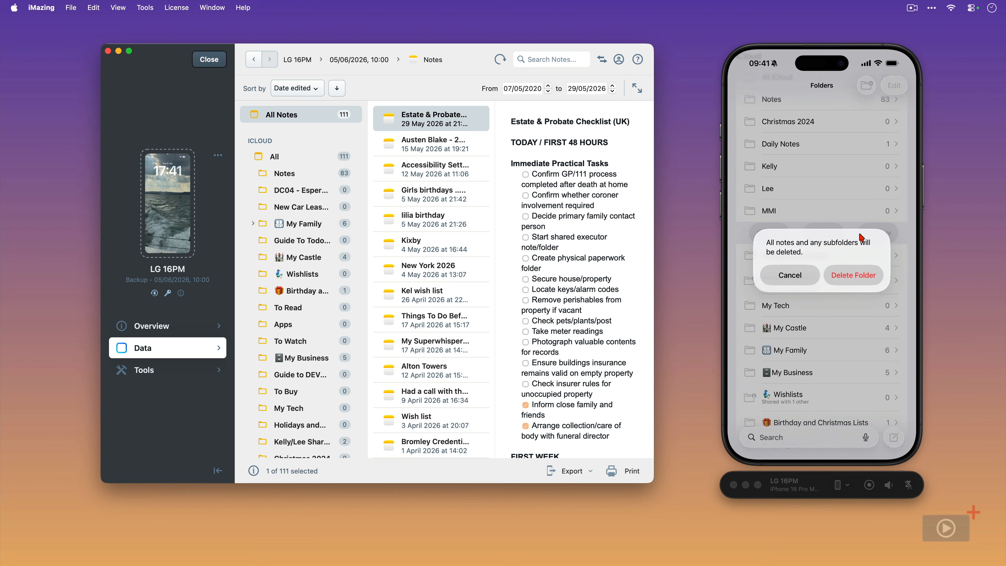
{"action": "left_click", "coordinate": [873, 277]}
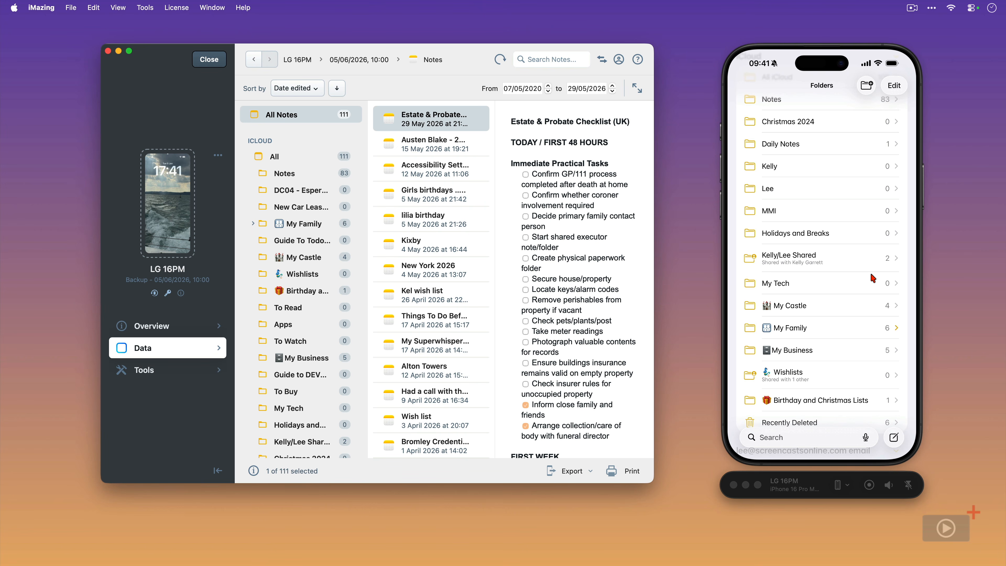
Examine the Kixby note saved in the backup and its available viewing, export and print options.
{"action": "left_click", "coordinate": [434, 249]}
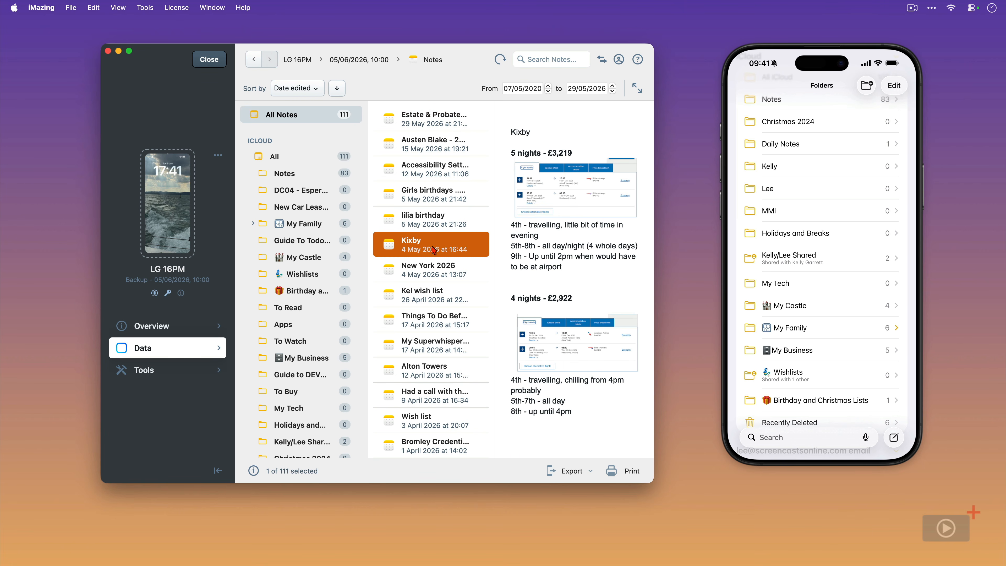
{"action": "right_click", "coordinate": [433, 248]}
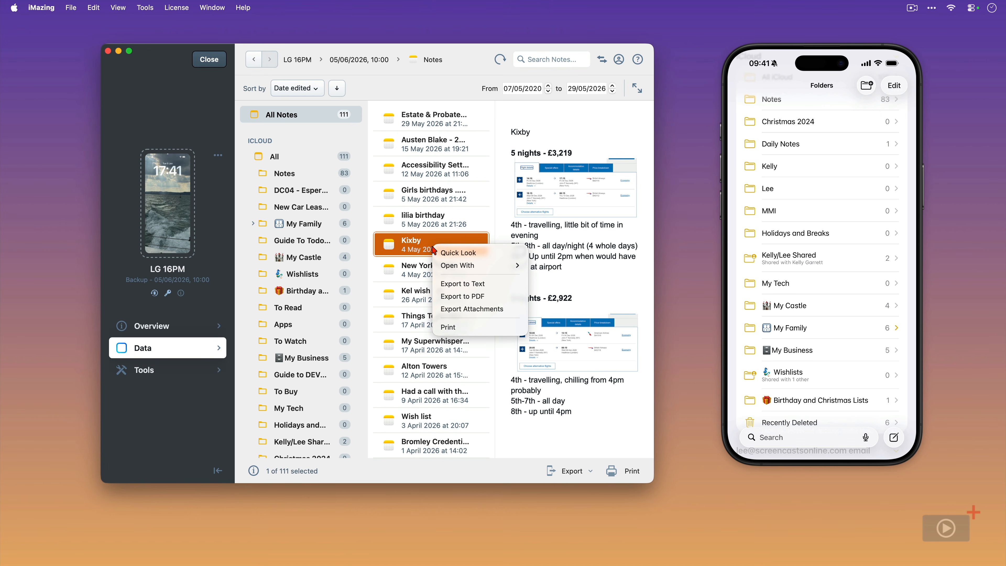
{"action": "left_click", "coordinate": [423, 249]}
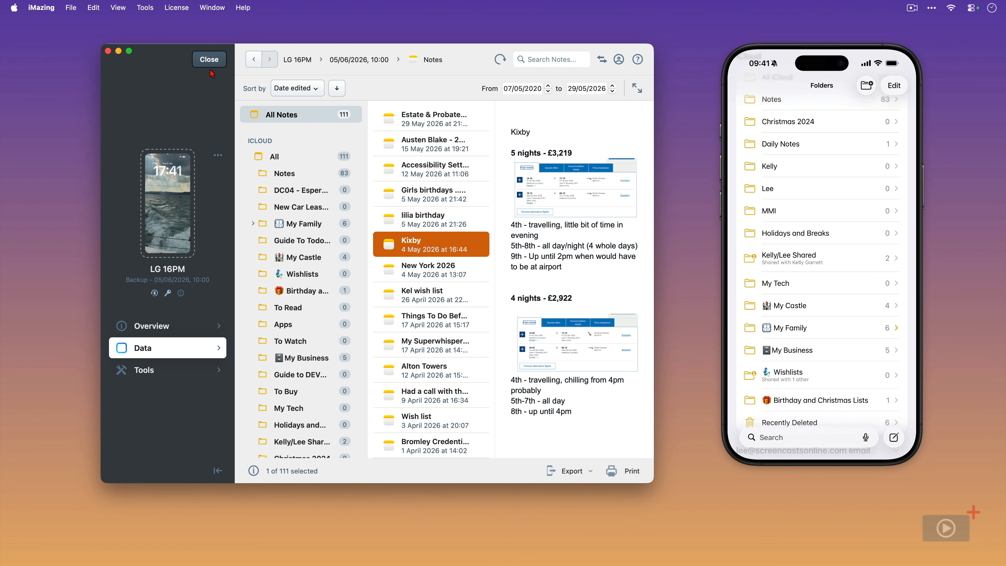
Close the backup and back up the connected LG 16PM iPhone again.
{"action": "left_click", "coordinate": [206, 62]}
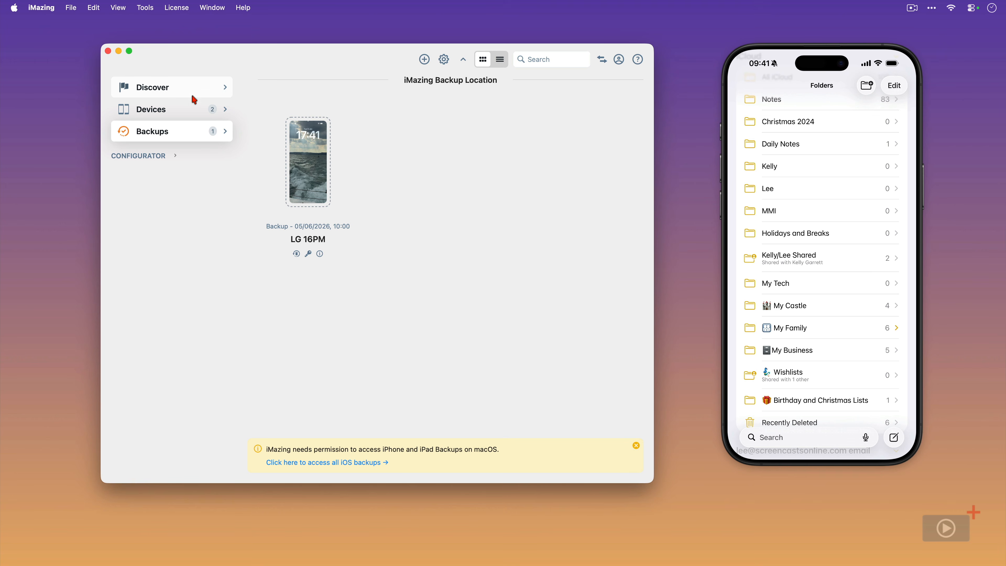
{"action": "left_click", "coordinate": [191, 106]}
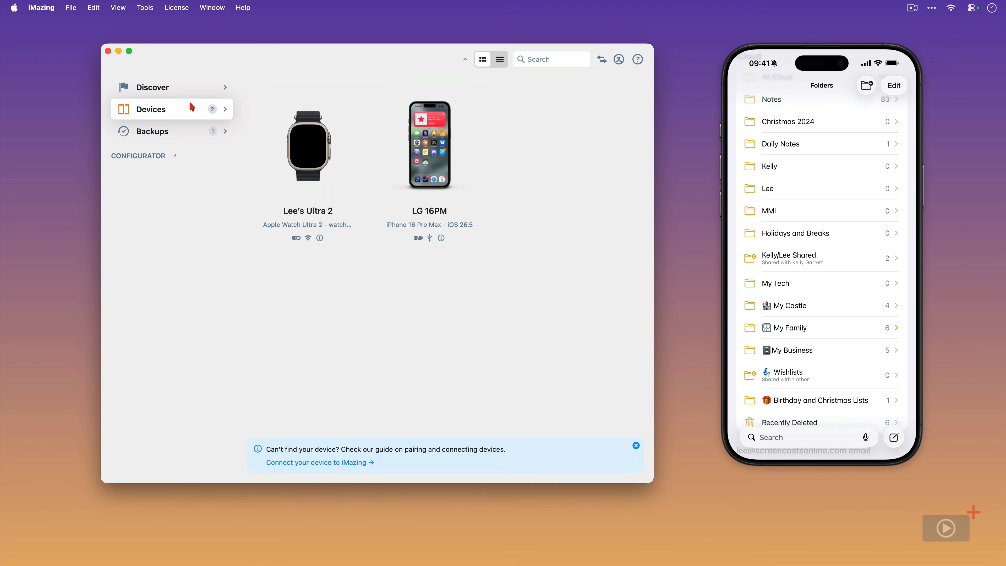
{"action": "left_click", "coordinate": [445, 152]}
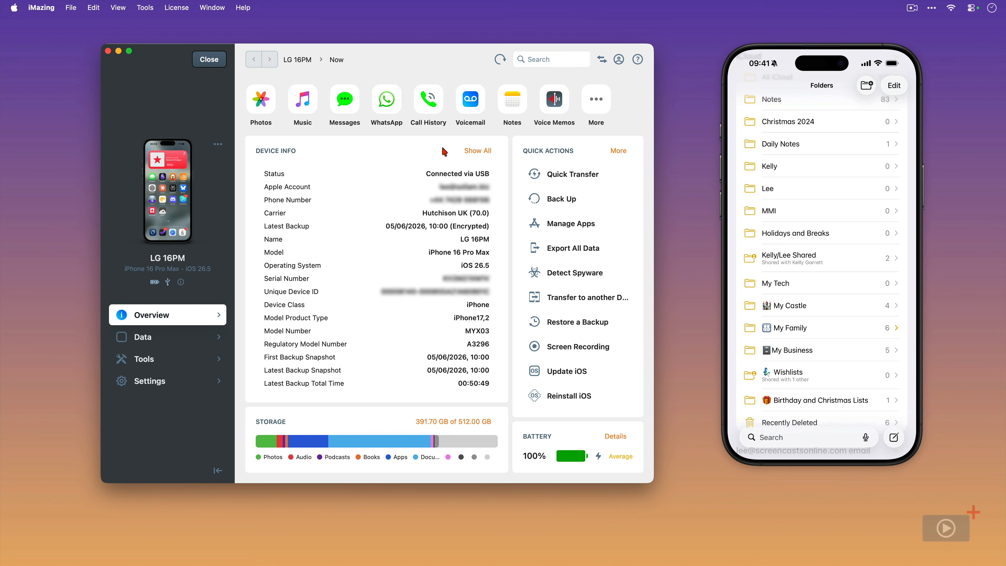
{"action": "left_click", "coordinate": [594, 198]}
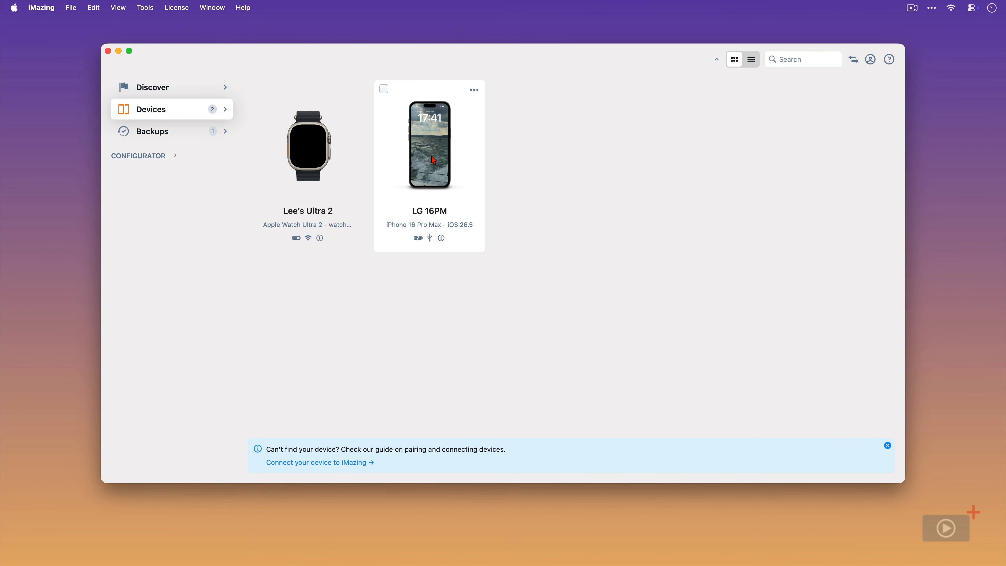
Open the LG 16PM snapshot from 05/06/2026, 10:00 and examine its notes and folders, including My Lists.
{"action": "left_click", "coordinate": [433, 160]}
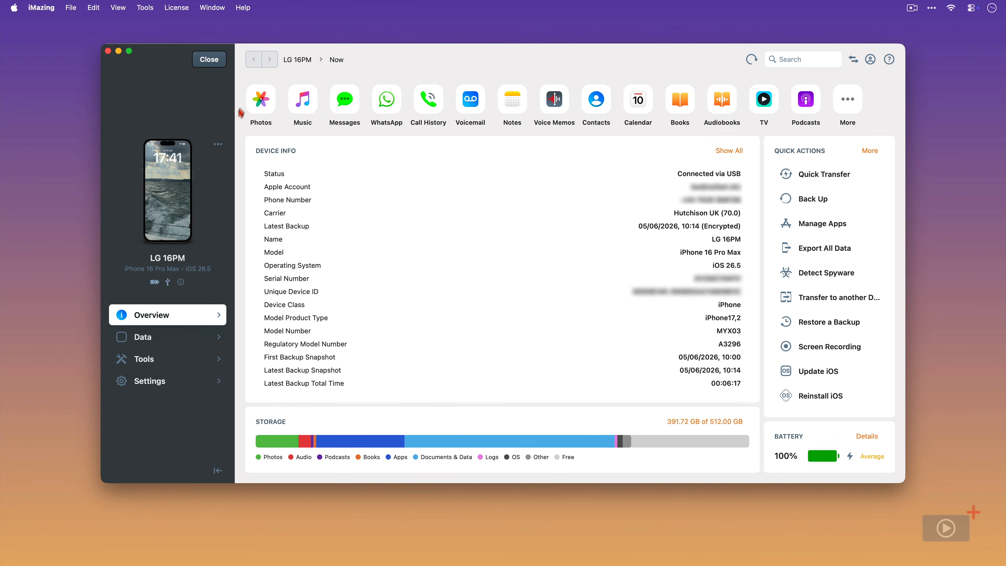
{"action": "left_click", "coordinate": [341, 60]}
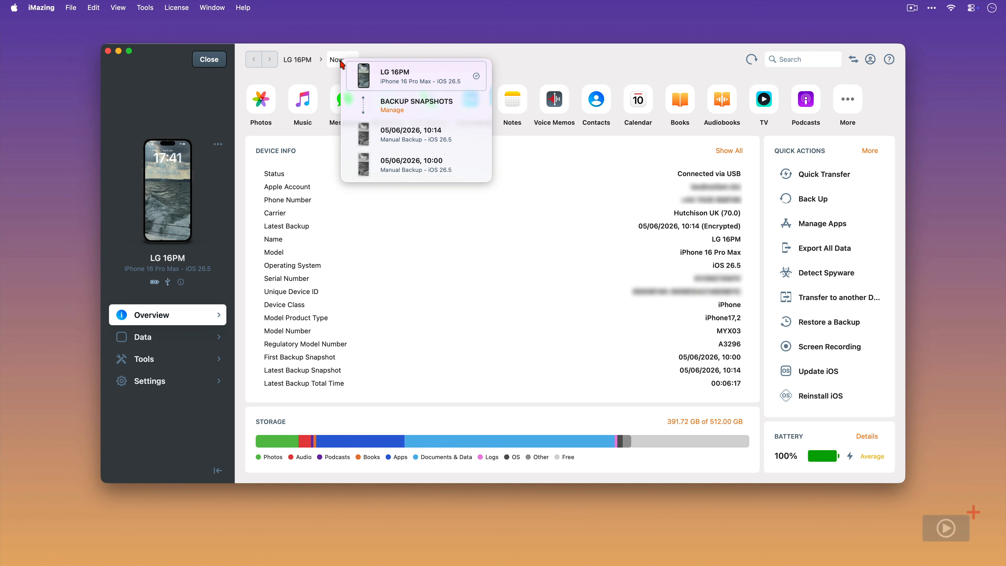
{"action": "left_click", "coordinate": [363, 163]}
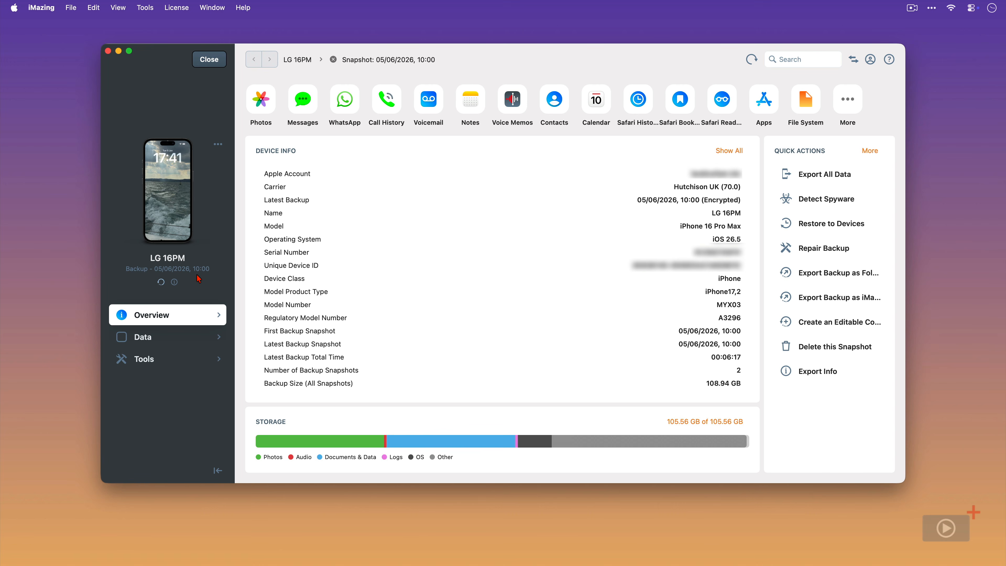
{"action": "left_click", "coordinate": [470, 106]}
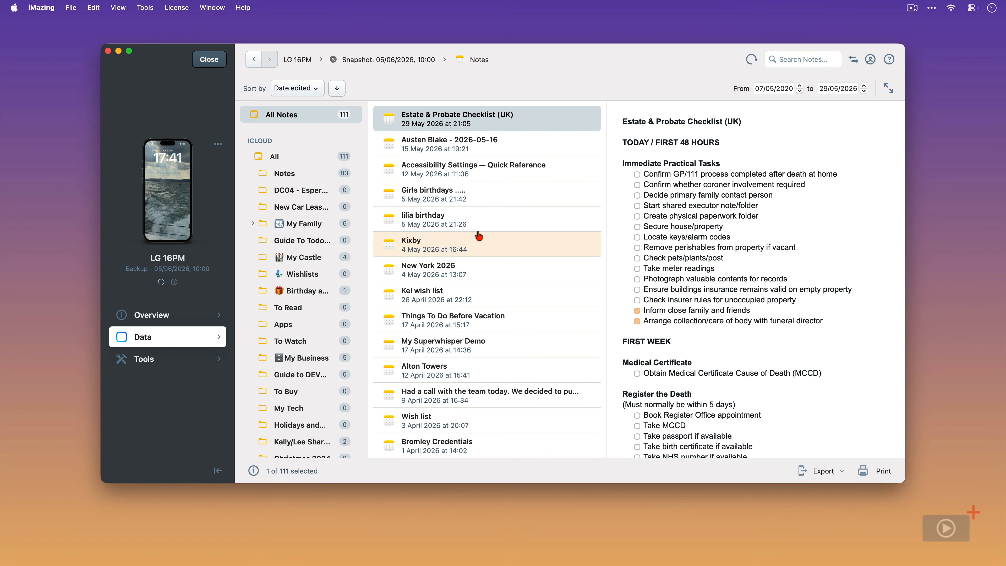
{"action": "scroll", "coordinate": [312, 258], "scroll_direction": "down", "scroll_amount": 3}
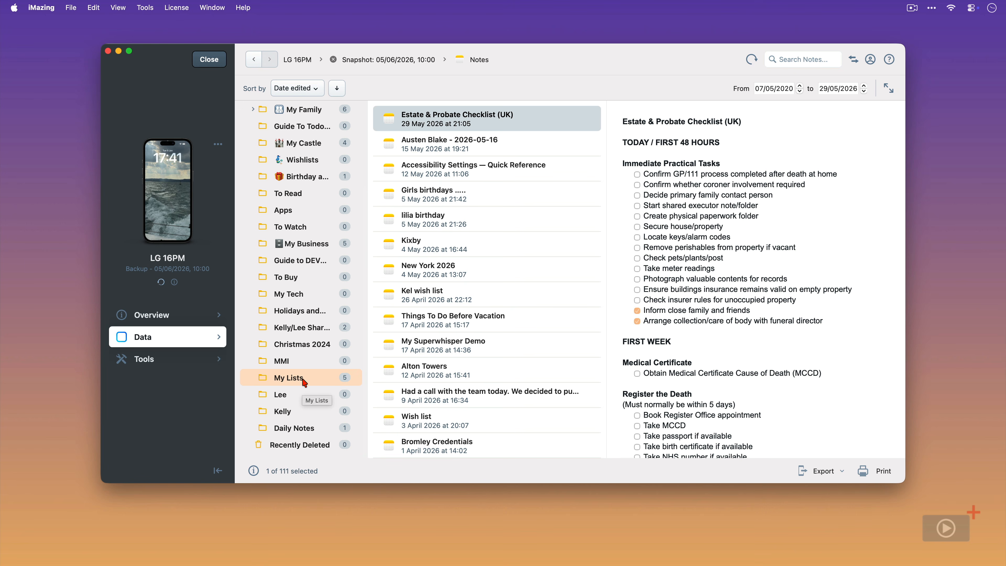
Switch to the 05/06/2026, 10:14 snapshot and check its notes and folders for the changes made on the iPhone.
{"action": "left_click", "coordinate": [425, 62]}
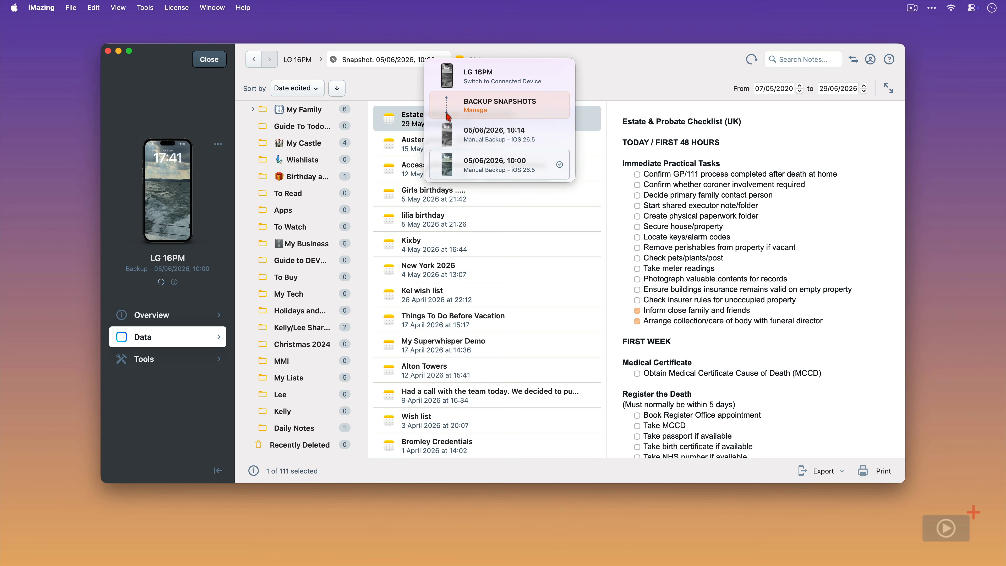
{"action": "left_click", "coordinate": [450, 131]}
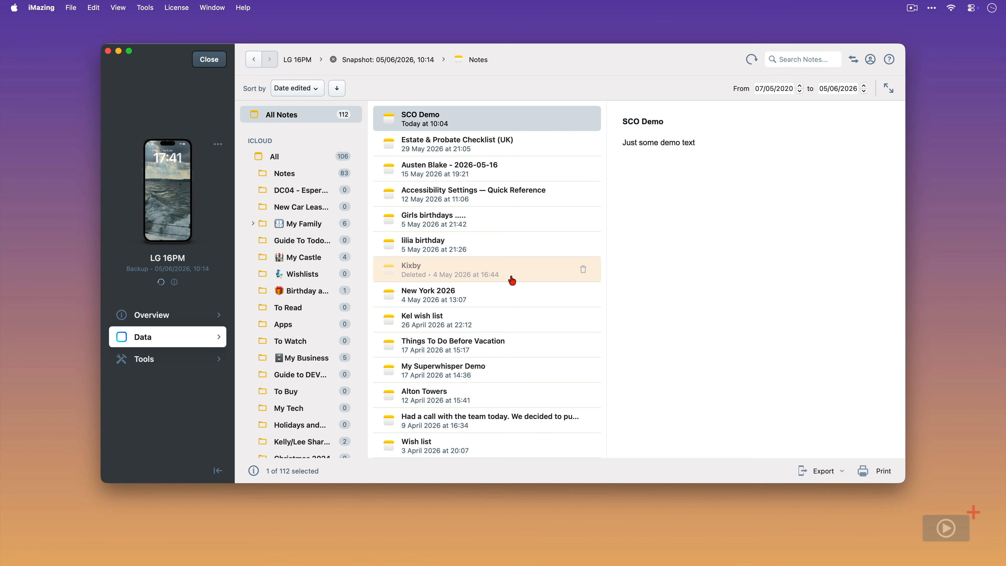
{"action": "scroll", "coordinate": [322, 316], "scroll_direction": "down", "scroll_amount": 5}
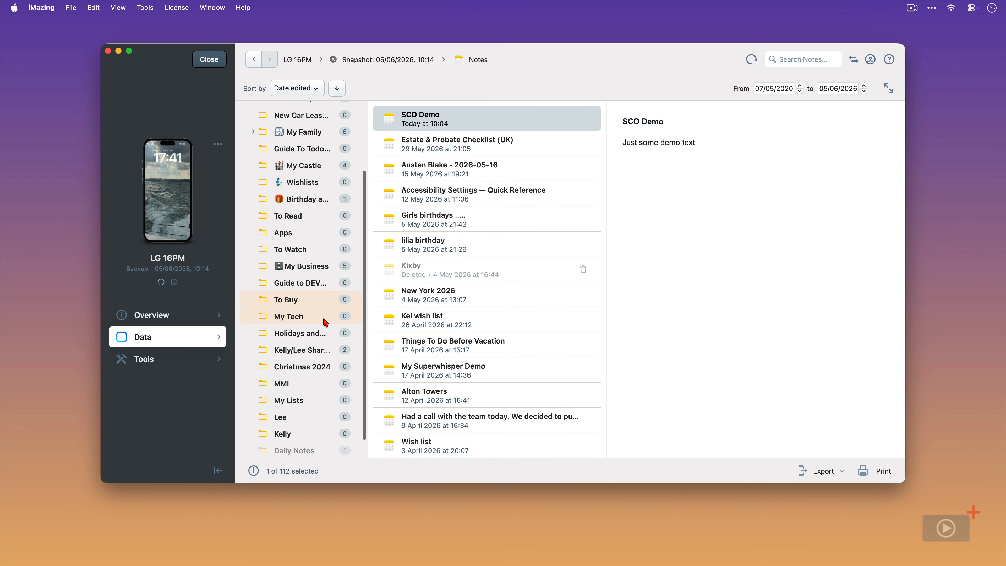
{"action": "scroll", "coordinate": [324, 322], "scroll_direction": "down", "scroll_amount": 1}
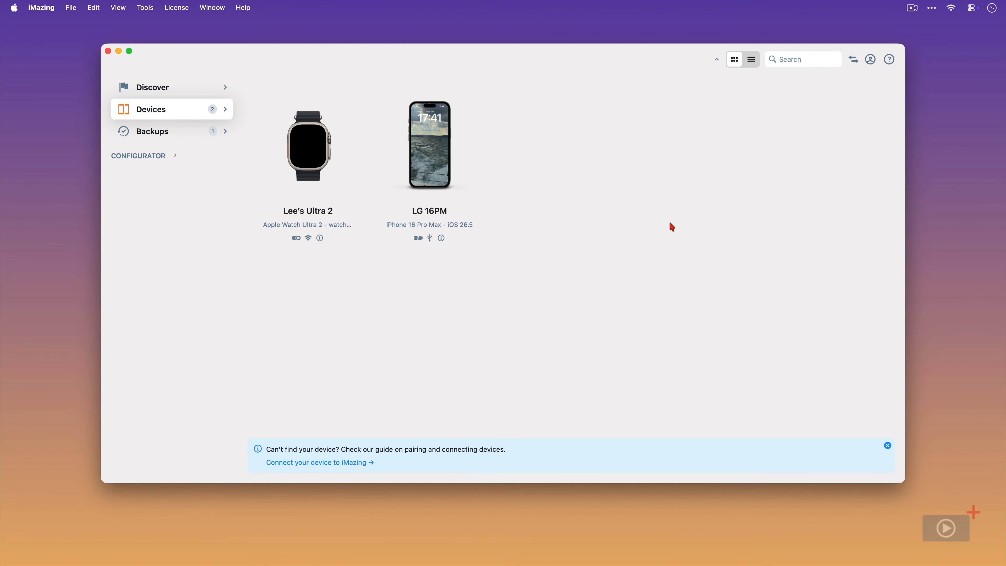
View the photo library of the connected LG 16PM iPhone and return to the device overview.
{"action": "left_click", "coordinate": [444, 166]}
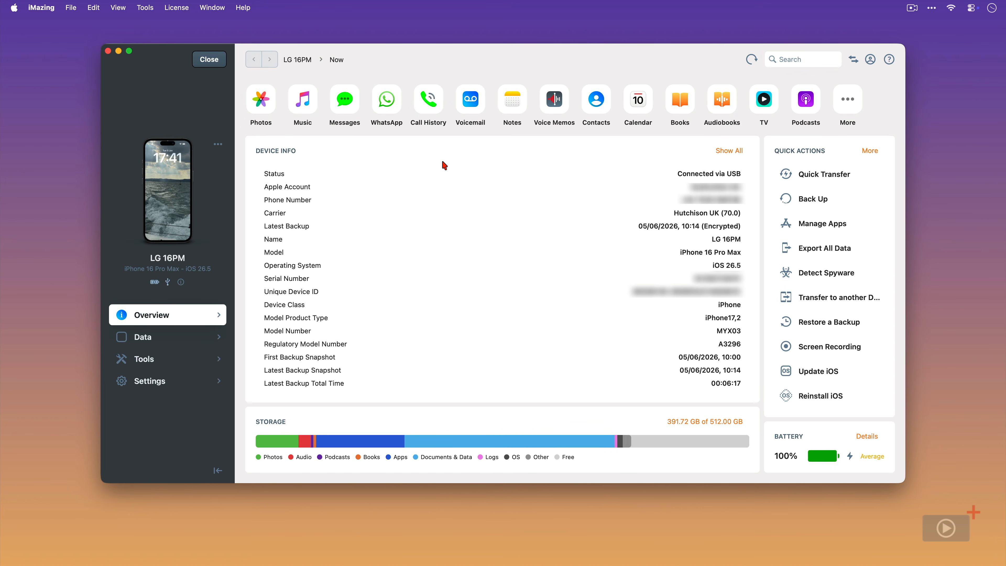
{"action": "left_click", "coordinate": [265, 103]}
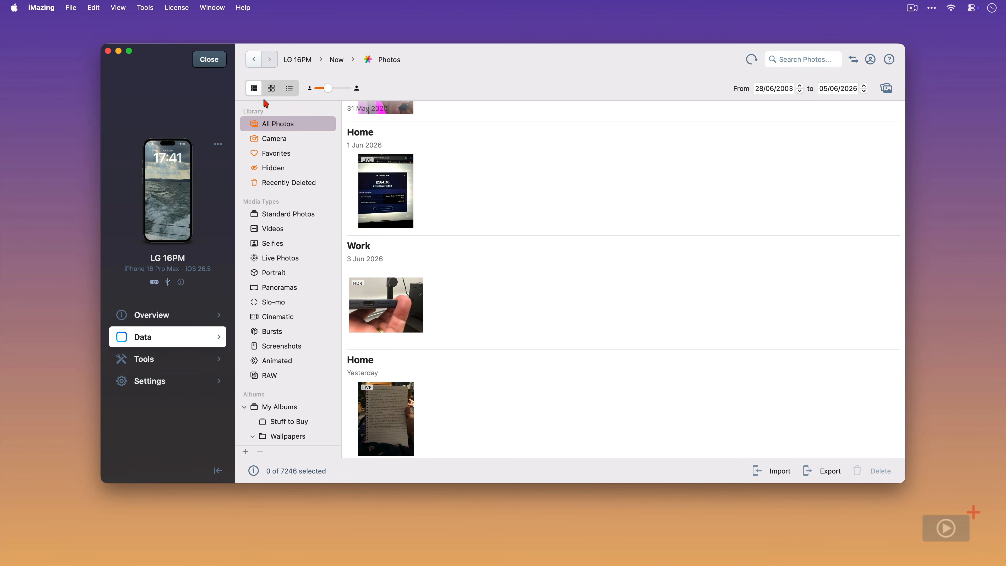
{"action": "left_click", "coordinate": [255, 60]}
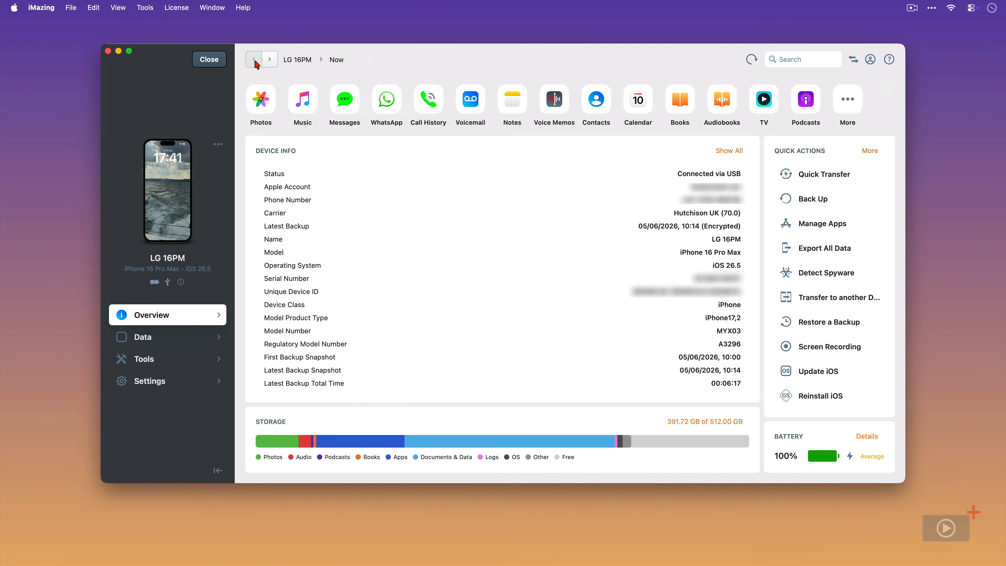
Load the iPhone's messages from the device with an incremental backup, and open the management view for its backup snapshots.
{"action": "left_click", "coordinate": [350, 102]}
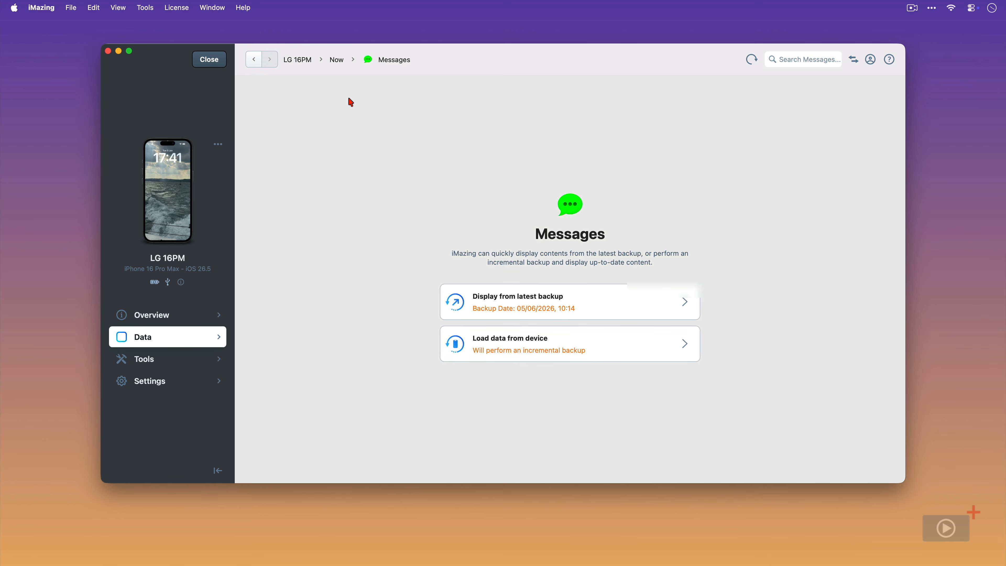
{"action": "left_click", "coordinate": [649, 344]}
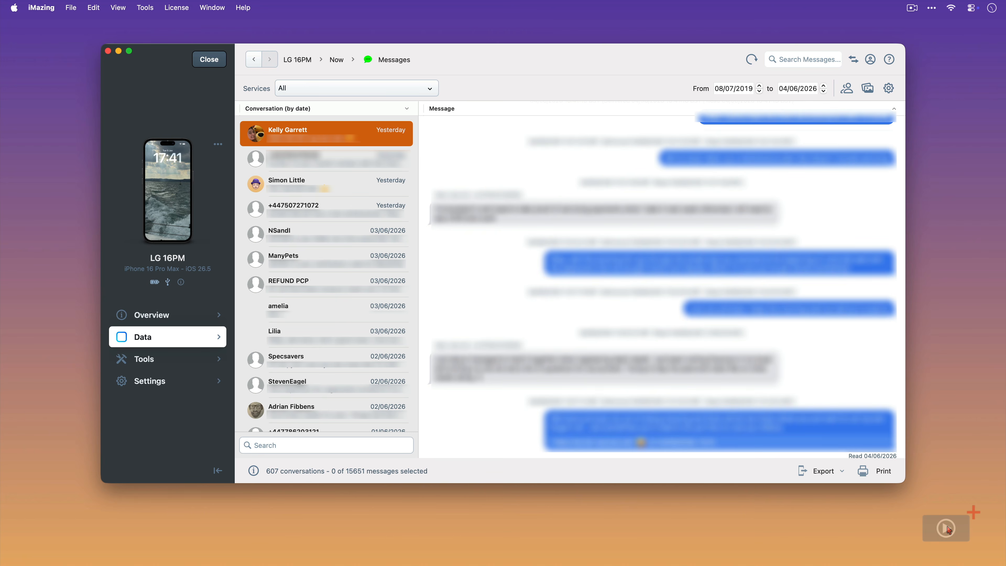
{"action": "left_click", "coordinate": [353, 59]}
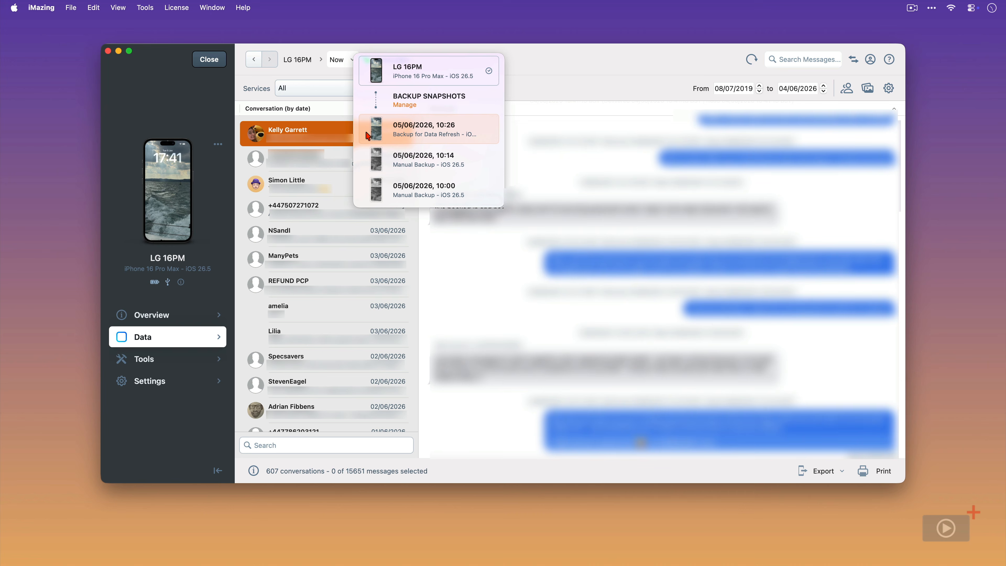
{"action": "left_click", "coordinate": [429, 102]}
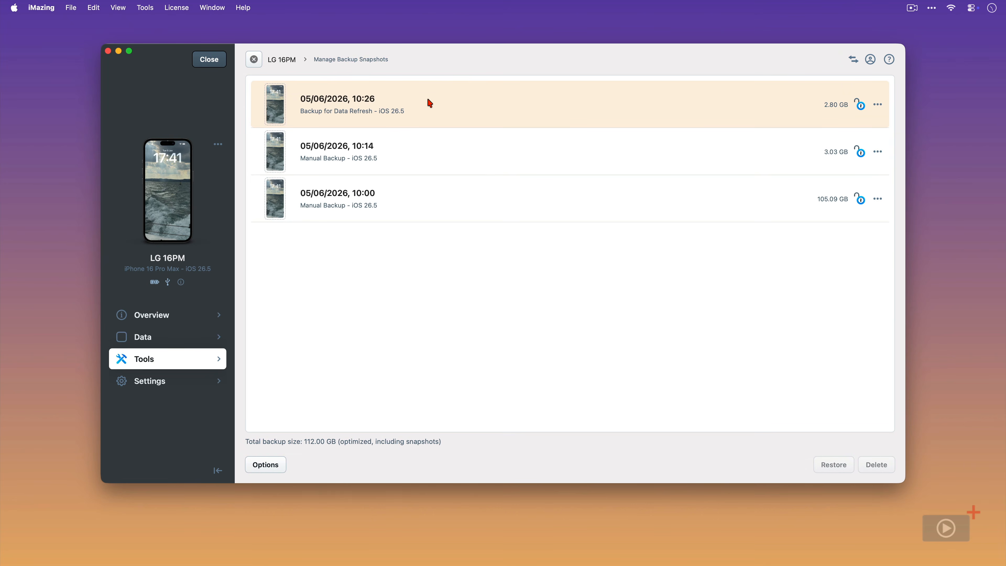